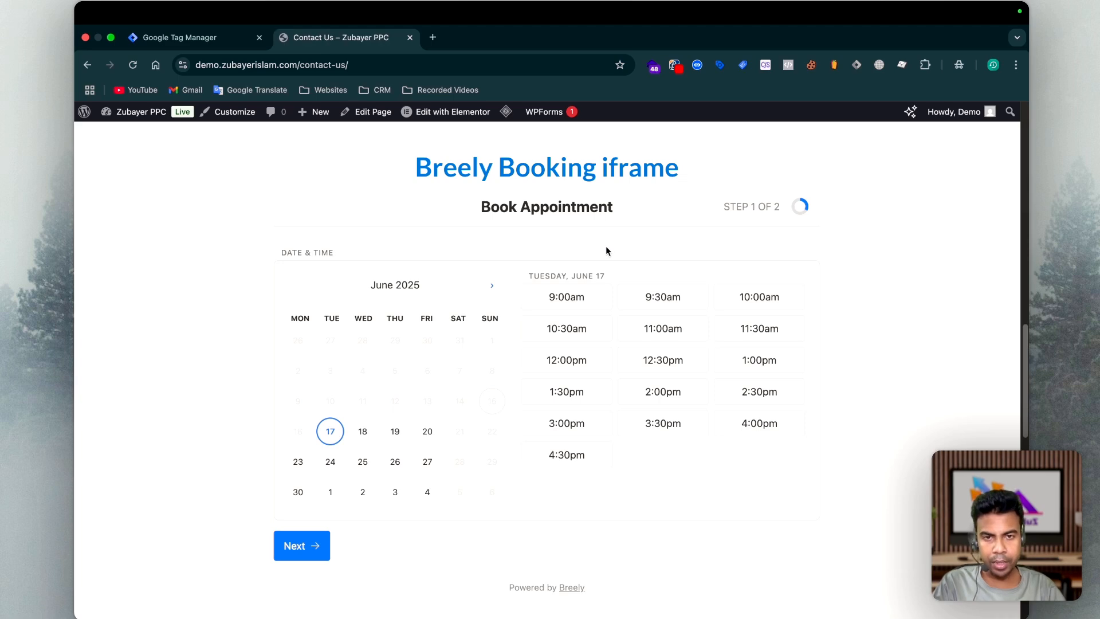
Inspect the Breely booking form on the Contact Us page and locate its iframe element in the page code.
{"action": "scroll", "coordinate": [671, 501], "scroll_direction": "down", "scroll_amount": 6}
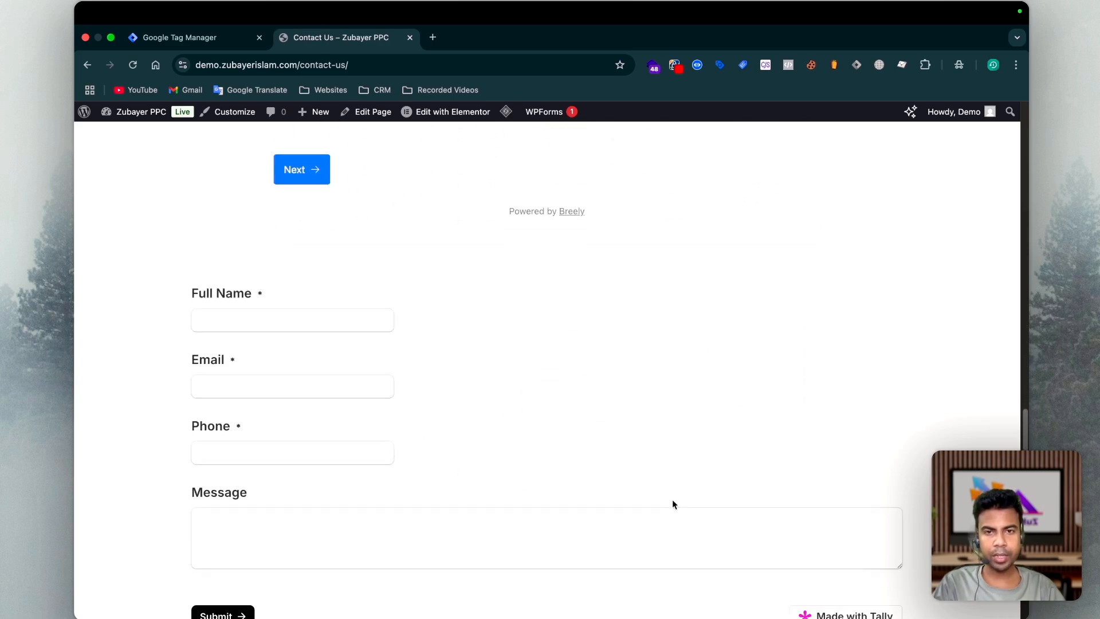
{"action": "scroll", "coordinate": [665, 491], "scroll_direction": "up", "scroll_amount": 7}
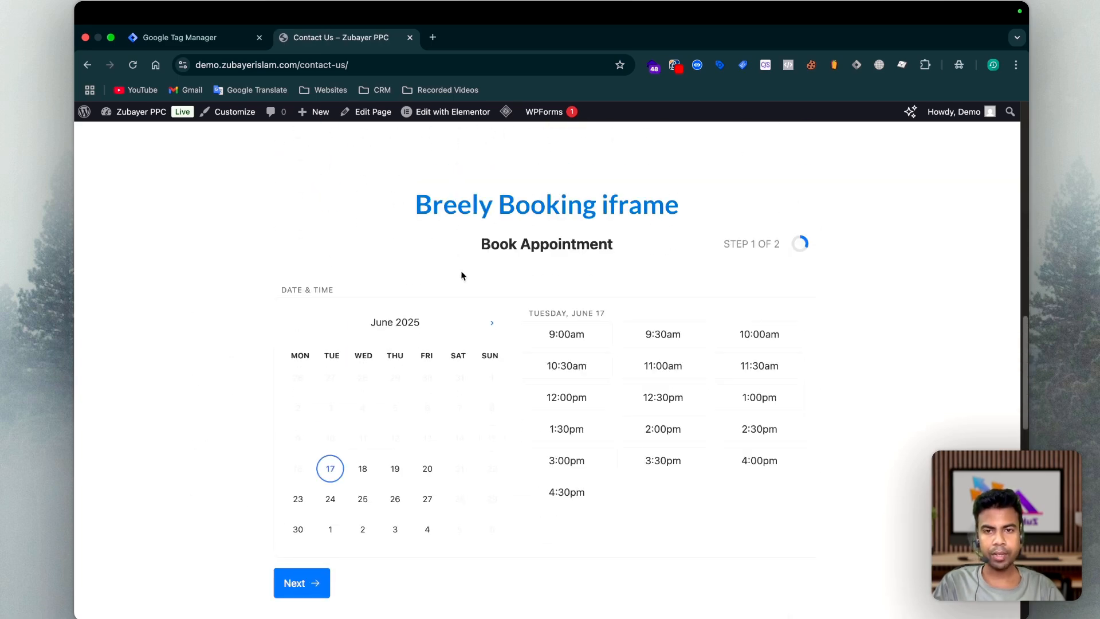
{"action": "right_click", "coordinate": [461, 275]}
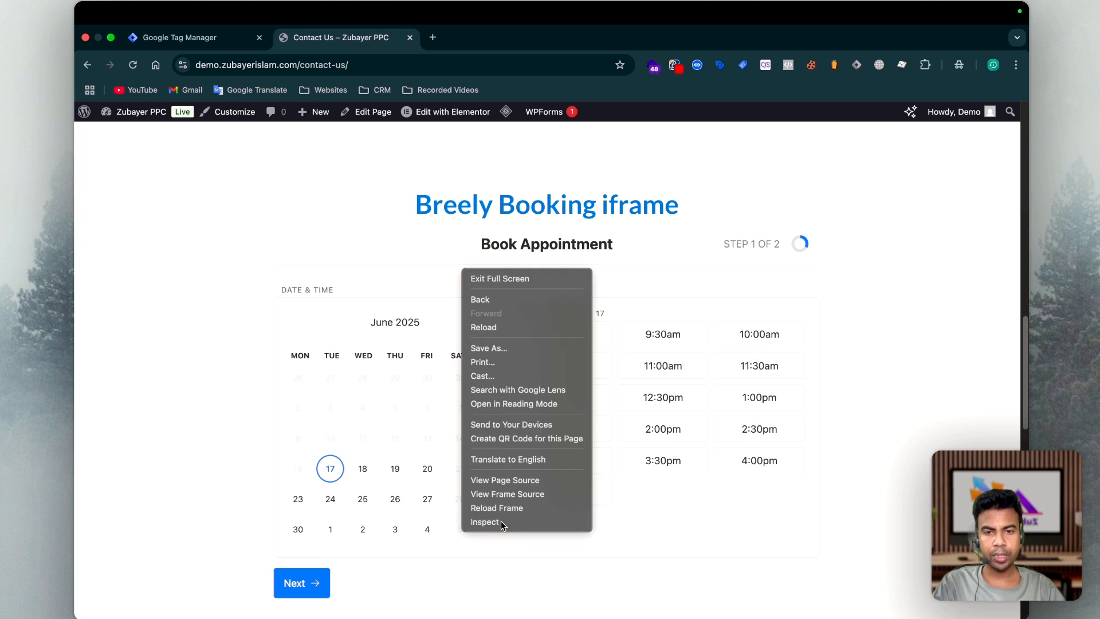
{"action": "left_click", "coordinate": [485, 522]}
{"action": "left_click", "coordinate": [182, 245]}
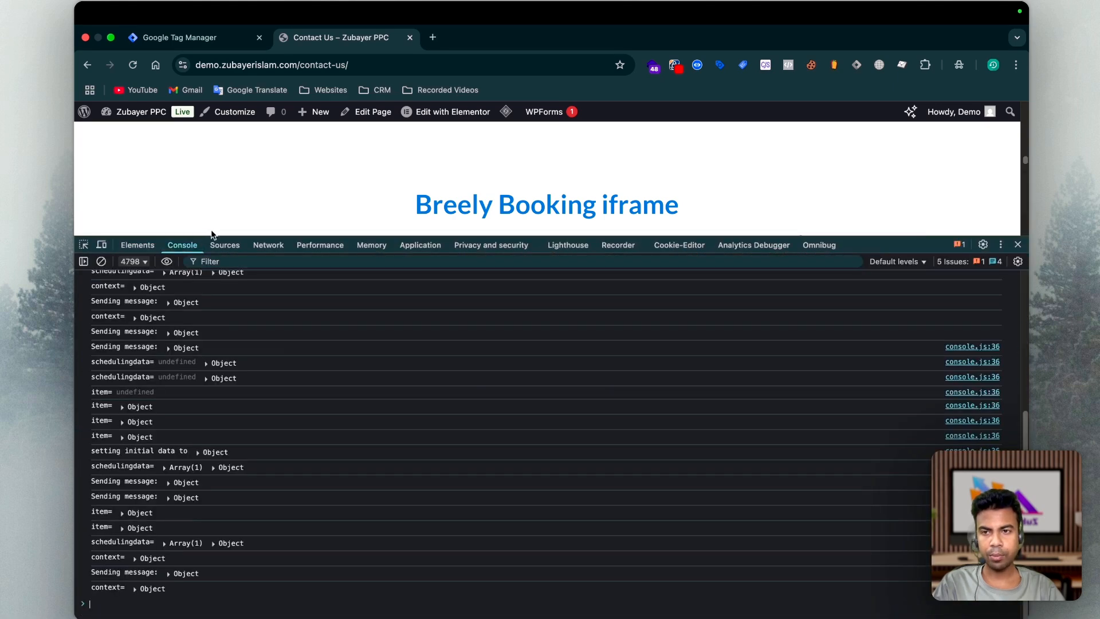
{"action": "left_click", "coordinate": [137, 245]}
{"action": "scroll", "coordinate": [497, 194], "scroll_direction": "down", "scroll_amount": 3}
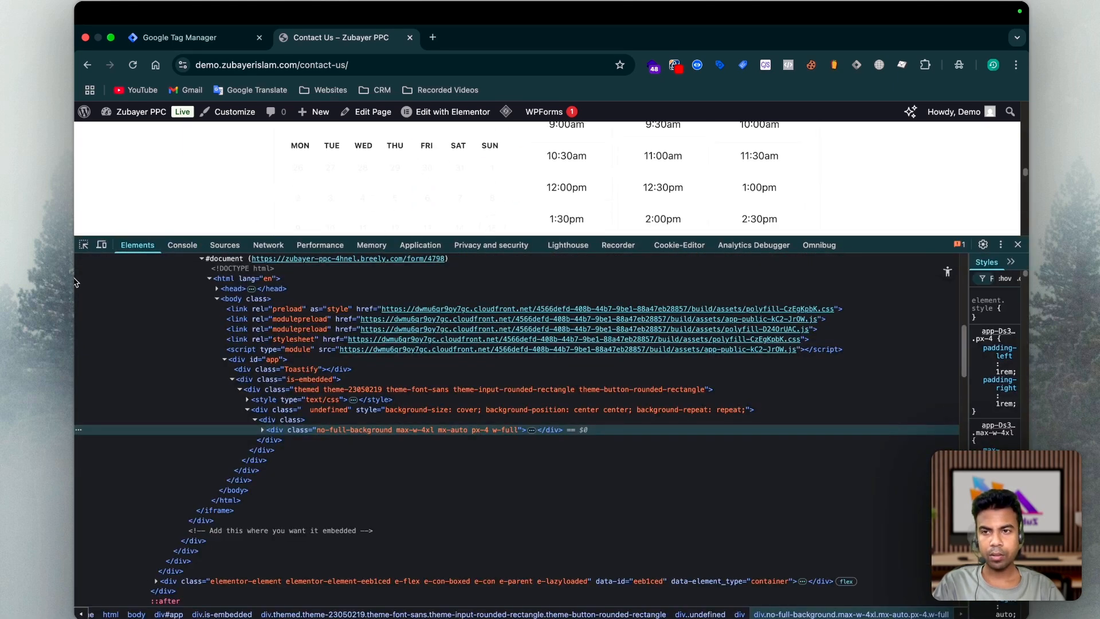
{"action": "left_click", "coordinate": [84, 245]}
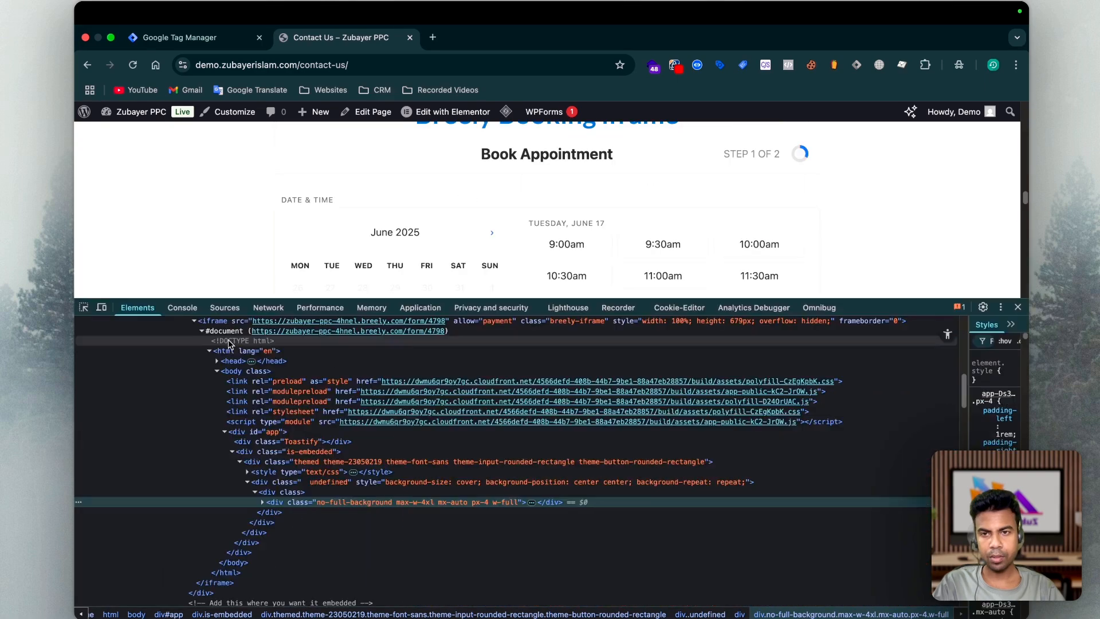
{"action": "scroll", "coordinate": [229, 342], "scroll_direction": "up", "scroll_amount": 1}
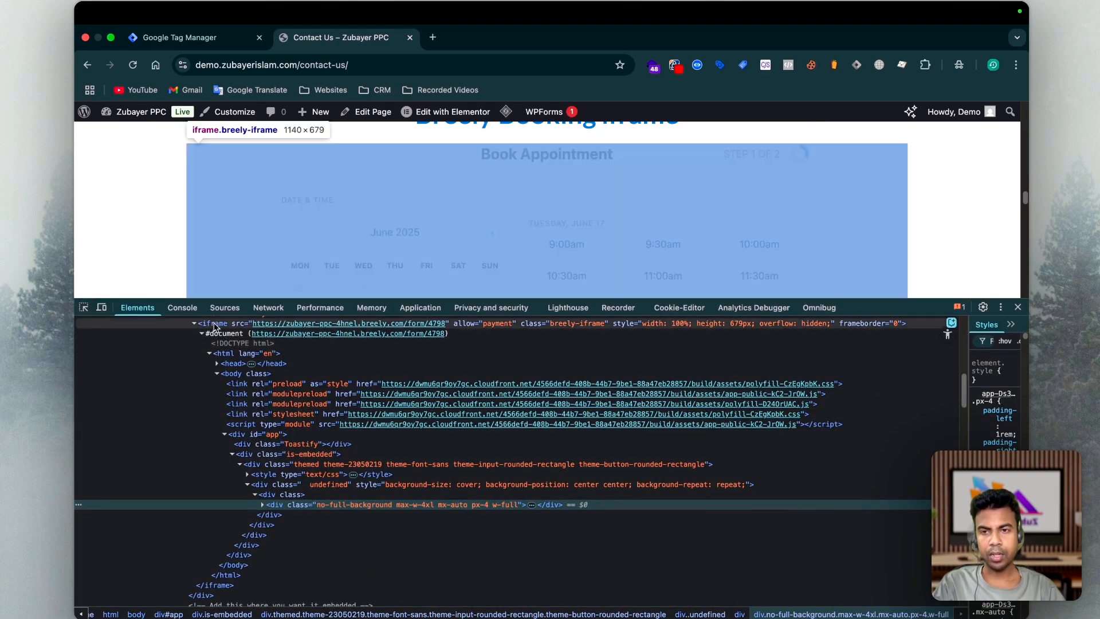
{"action": "double_click", "coordinate": [216, 324]}
{"action": "scroll", "coordinate": [325, 398], "scroll_direction": "up", "scroll_amount": 1}
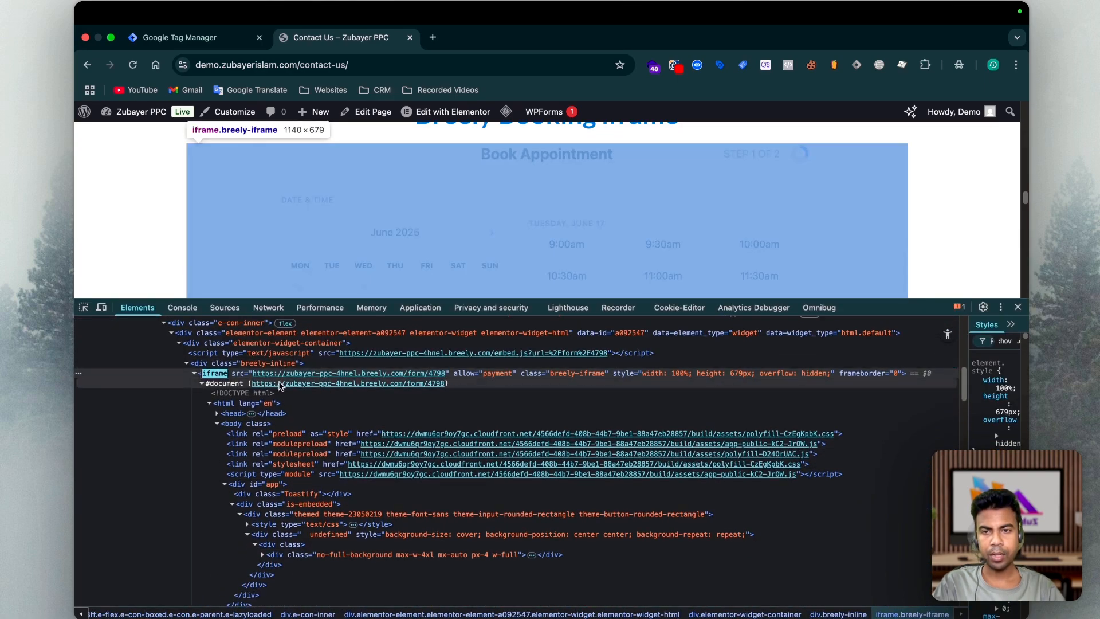
Copy the source URL of the Breely iframe and open it in a new browser tab.
{"action": "left_click", "coordinate": [303, 376]}
{"action": "double_click", "coordinate": [305, 374]}
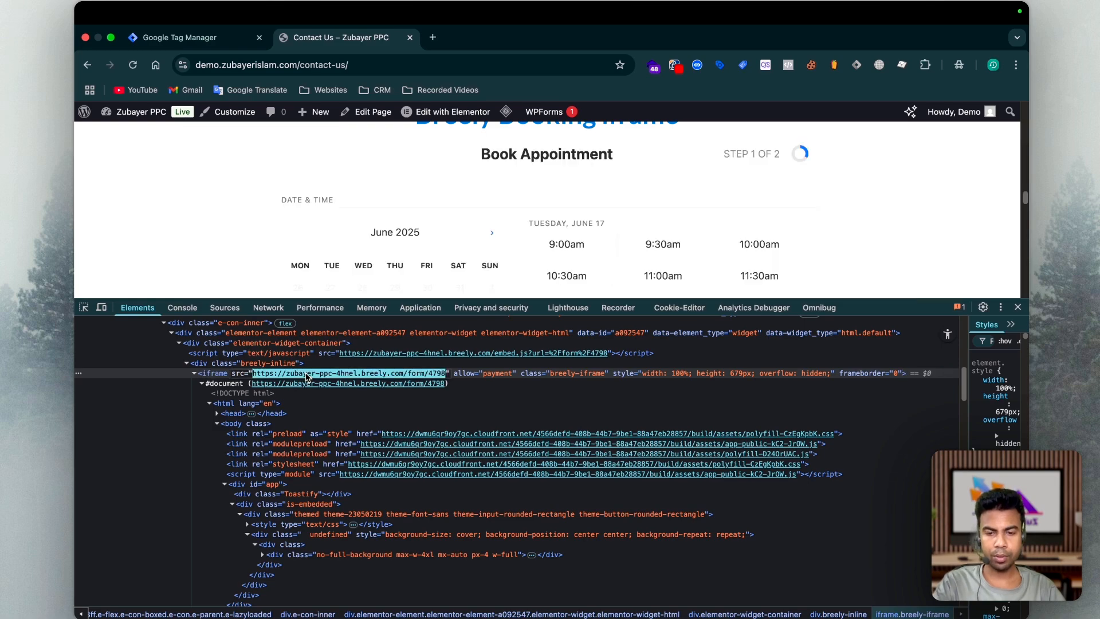
{"action": "key", "text": "super+c"}
{"action": "left_click", "coordinate": [433, 37]}
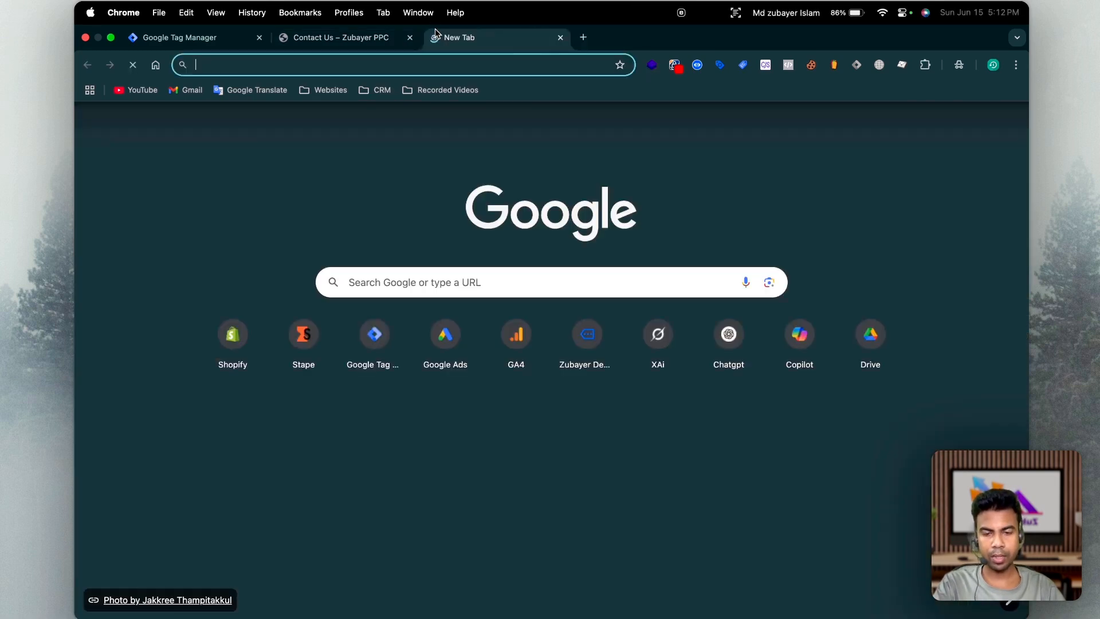
{"action": "key", "text": "super+v"}
{"action": "key", "text": "Return"}
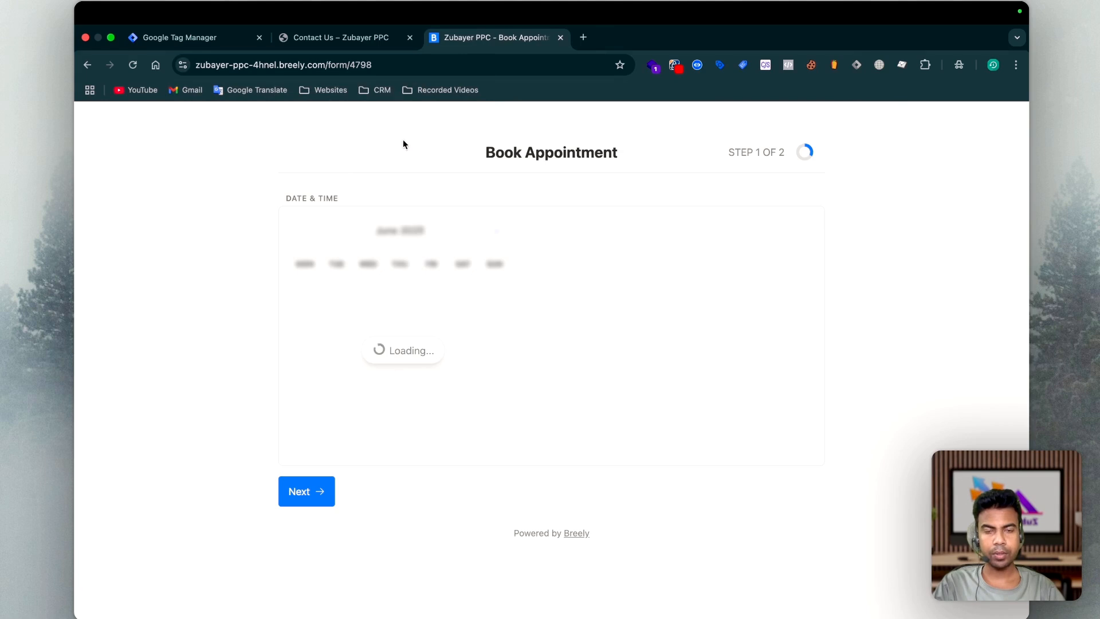
Return to the Contact Us page, look over the embedded booking form and close the developer tools.
{"action": "left_click", "coordinate": [326, 37]}
{"action": "scroll", "coordinate": [503, 216], "scroll_direction": "down", "scroll_amount": 5}
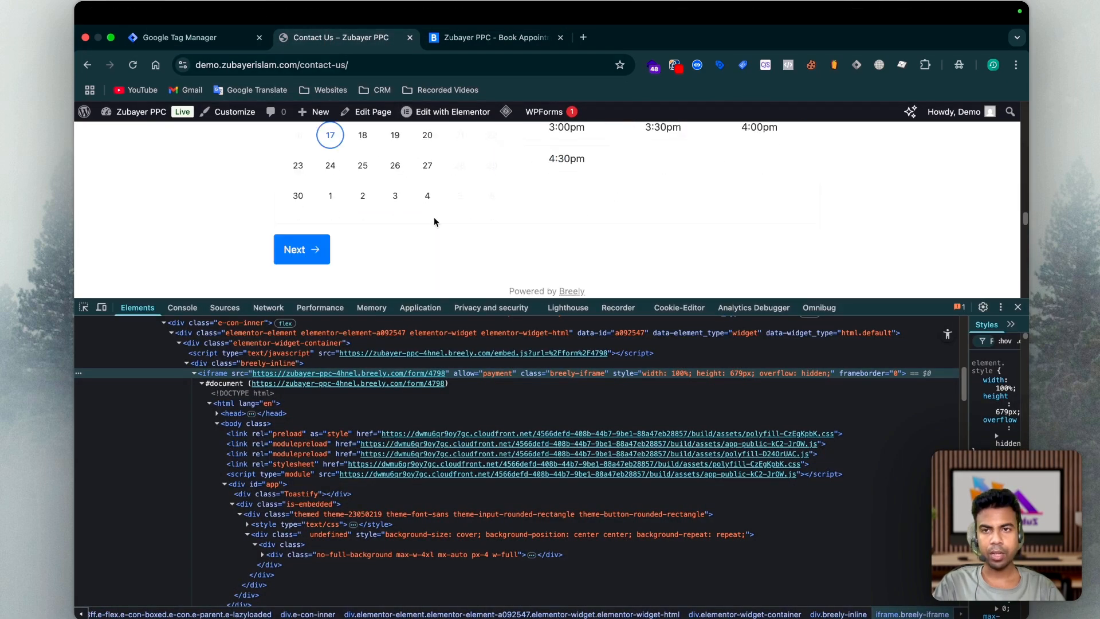
{"action": "scroll", "coordinate": [434, 221], "scroll_direction": "up", "scroll_amount": 5}
{"action": "scroll", "coordinate": [434, 220], "scroll_direction": "down", "scroll_amount": 5}
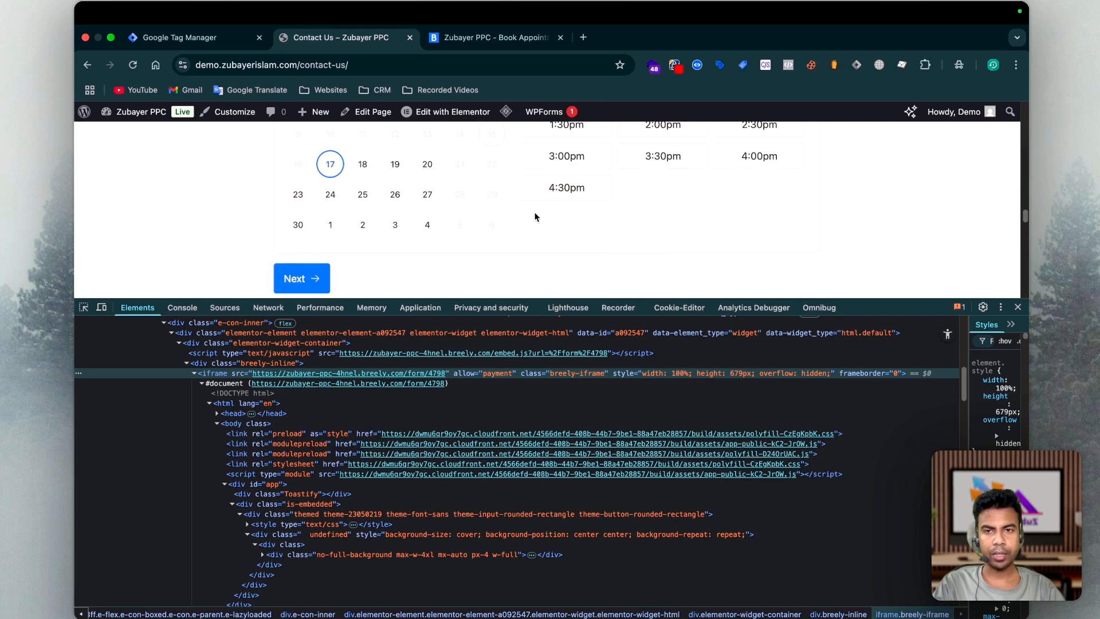
{"action": "key", "text": "super+alt+i"}
{"action": "scroll", "coordinate": [538, 298], "scroll_direction": "up", "scroll_amount": 5}
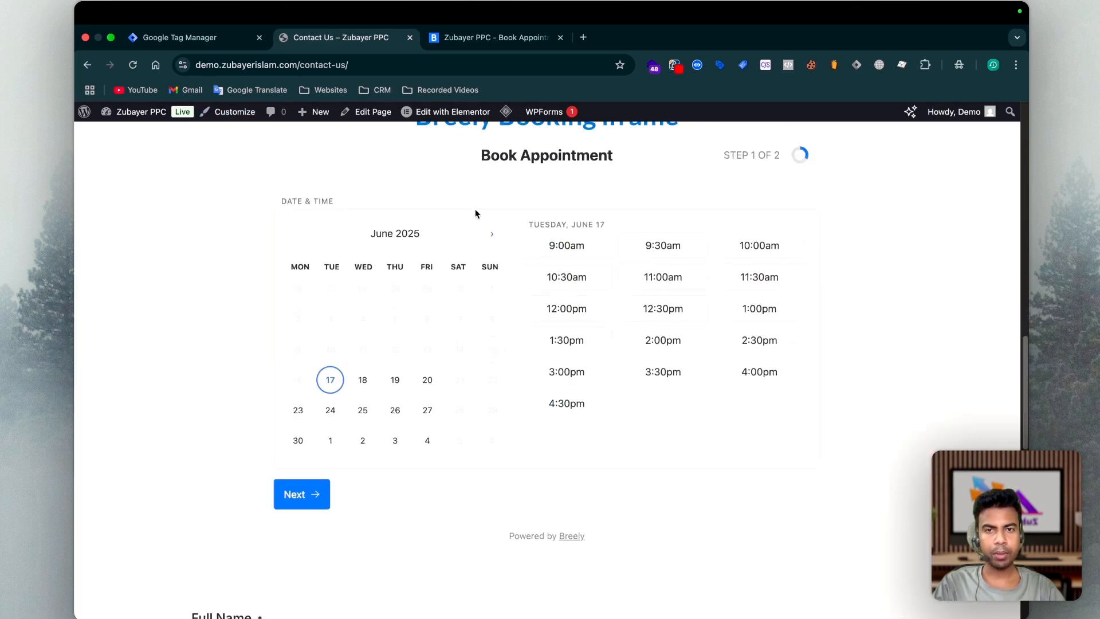
Switch to Google Tag Manager, review the custom HTML code of the Breely Listener tag and close the tag.
{"action": "left_click", "coordinate": [187, 32]}
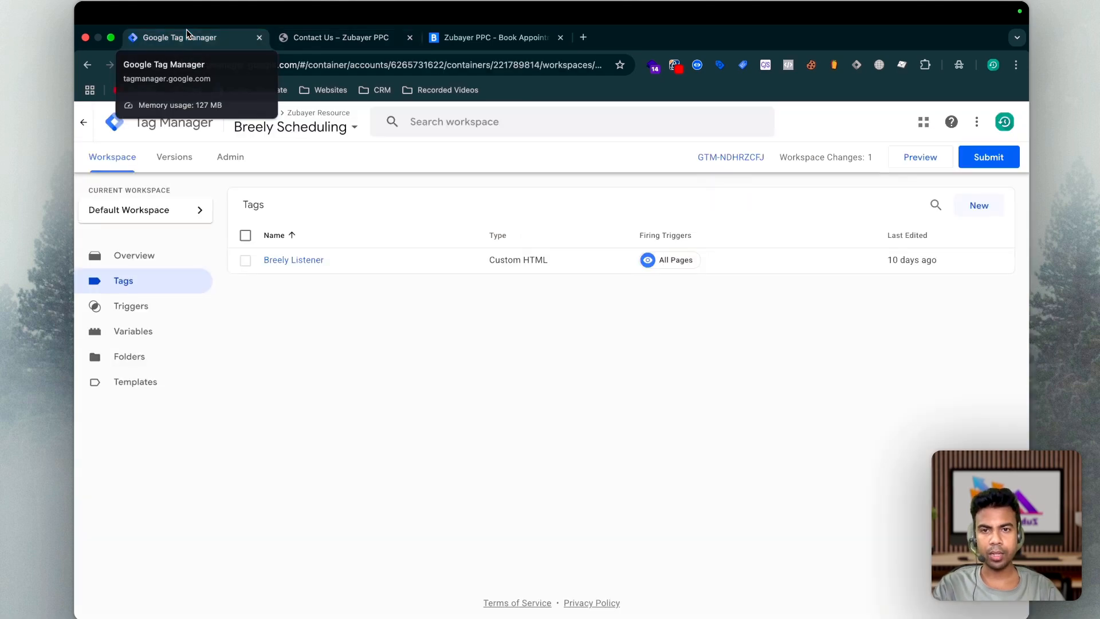
{"action": "left_click", "coordinate": [341, 37]}
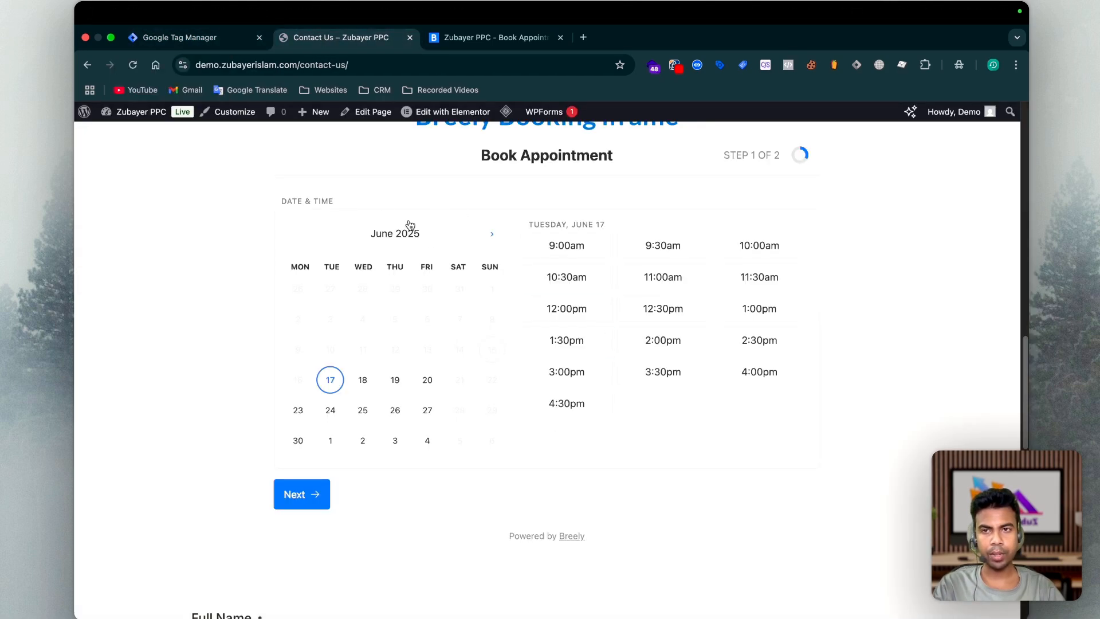
{"action": "left_click", "coordinate": [149, 37]}
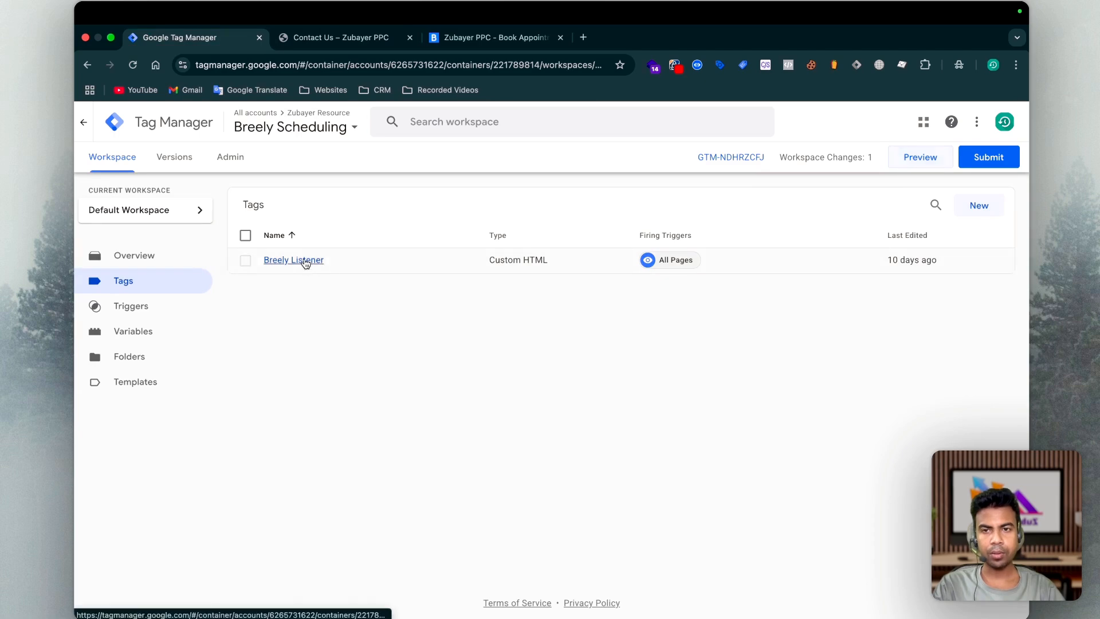
{"action": "left_click", "coordinate": [305, 262]}
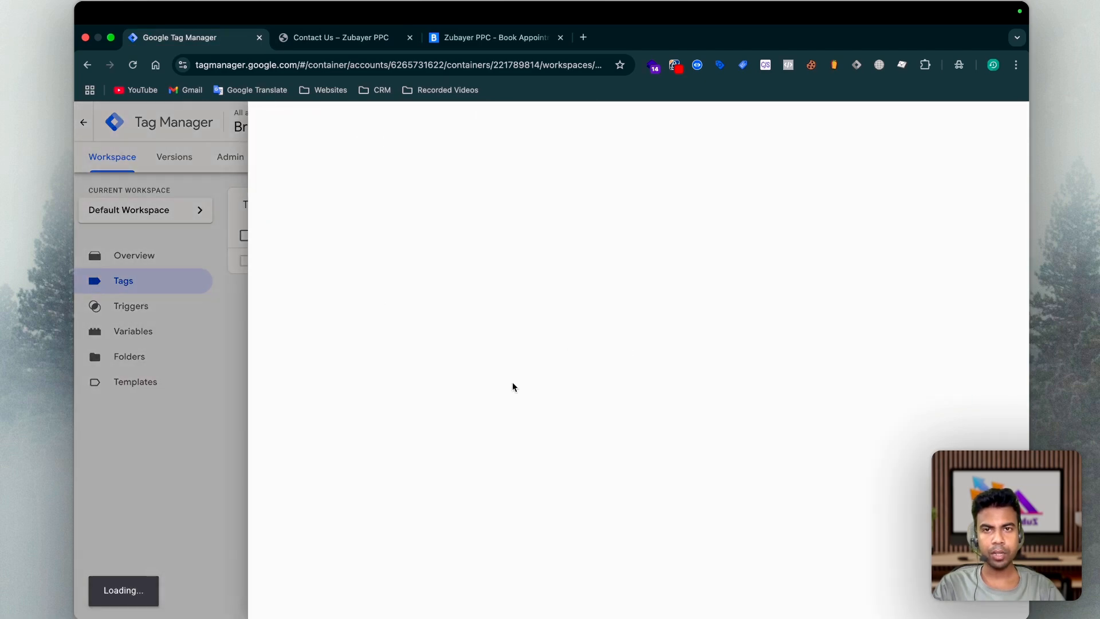
{"action": "scroll", "coordinate": [513, 378], "scroll_direction": "down", "scroll_amount": 10}
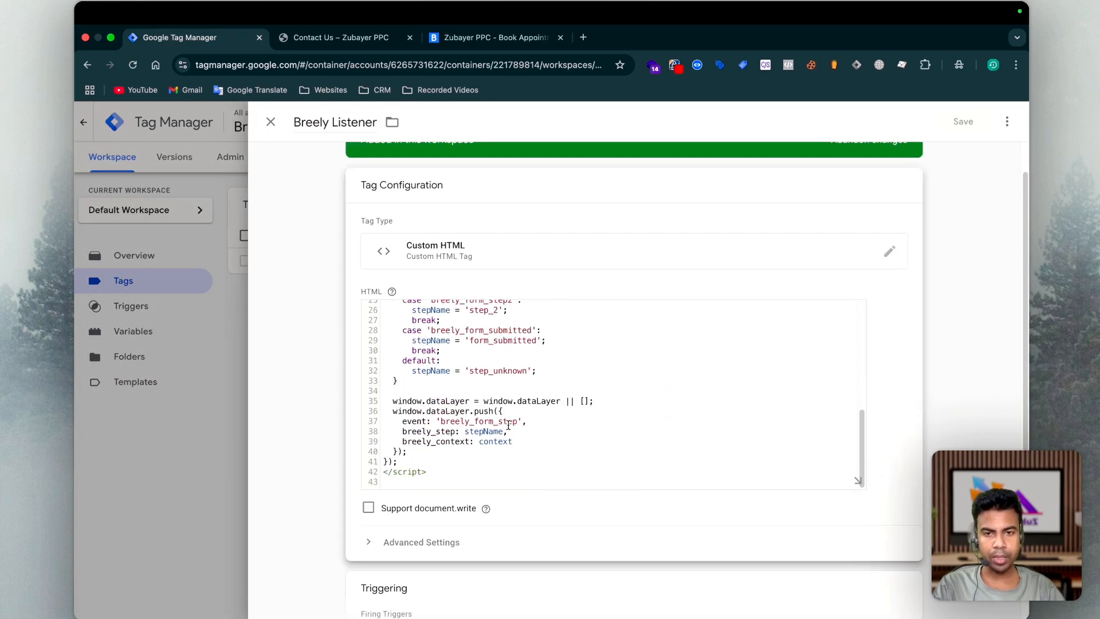
{"action": "scroll", "coordinate": [556, 404], "scroll_direction": "up", "scroll_amount": 10}
{"action": "scroll", "coordinate": [548, 402], "scroll_direction": "down", "scroll_amount": 10}
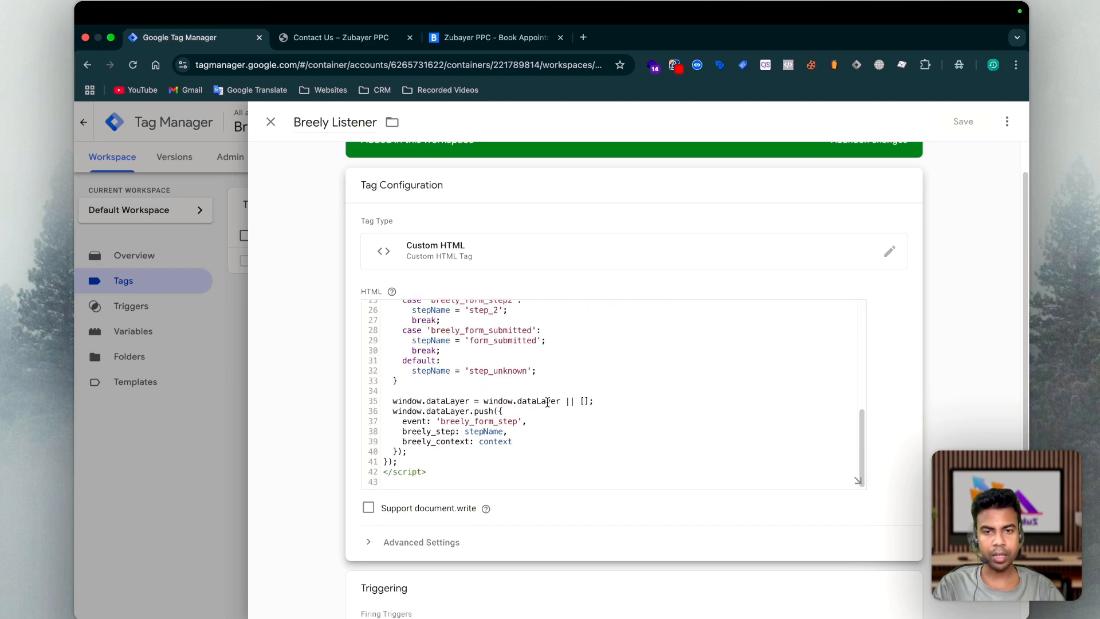
{"action": "scroll", "coordinate": [548, 402], "scroll_direction": "up", "scroll_amount": 6}
{"action": "left_click", "coordinate": [165, 325]}
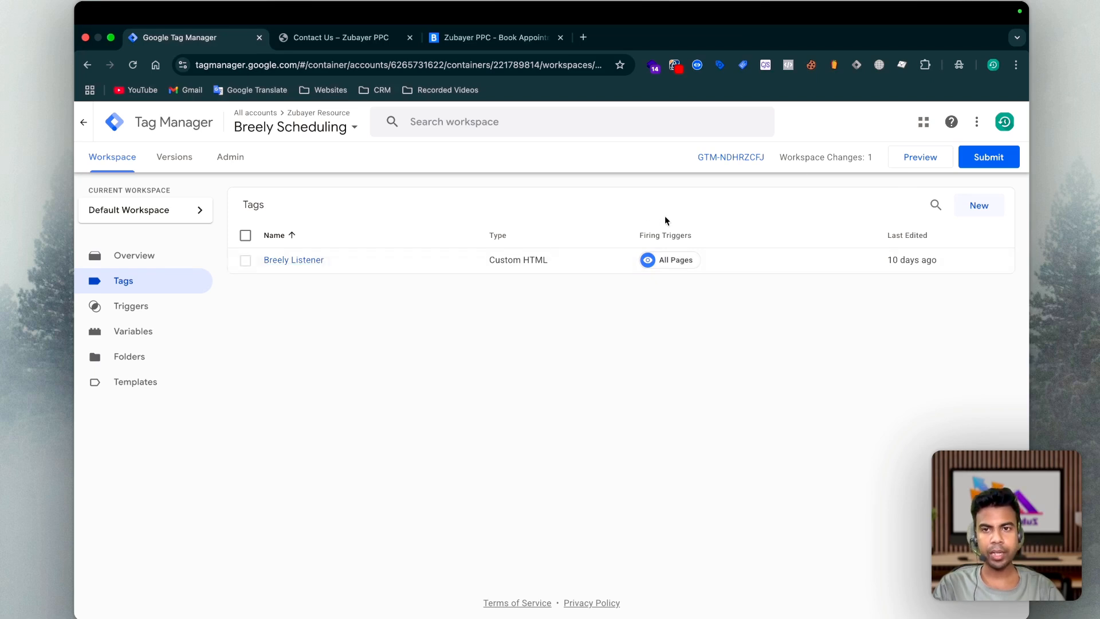
Start Preview mode for the Breely Scheduling container and go to the booking form on the connected site's Contact Us page.
{"action": "left_click", "coordinate": [909, 159]}
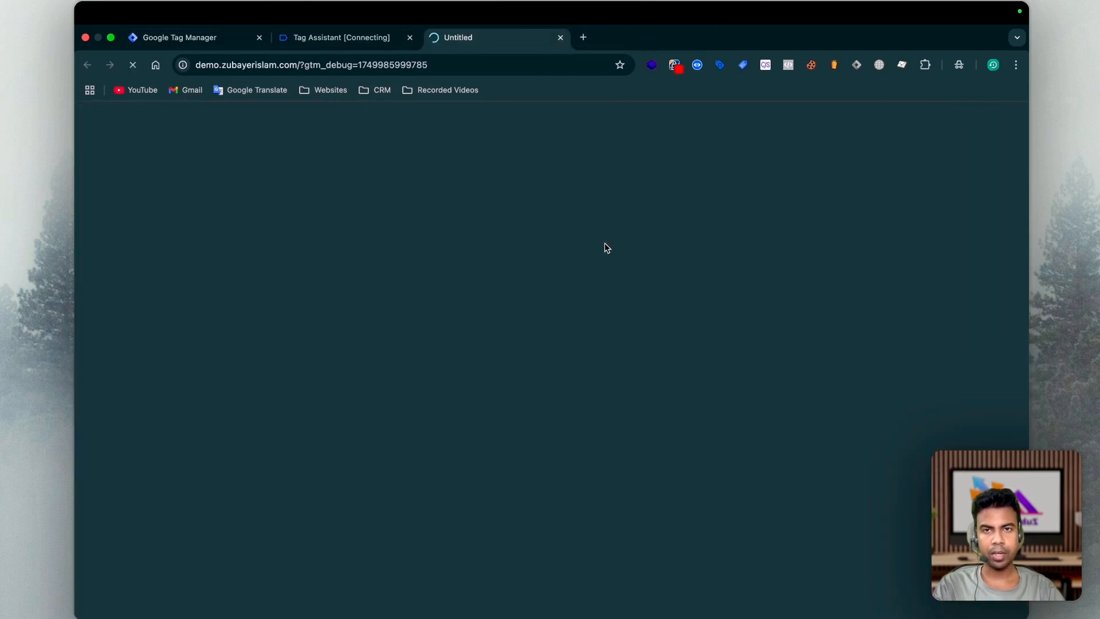
{"action": "scroll", "coordinate": [547, 393], "scroll_direction": "down", "scroll_amount": 10}
{"action": "scroll", "coordinate": [560, 417], "scroll_direction": "up", "scroll_amount": 10}
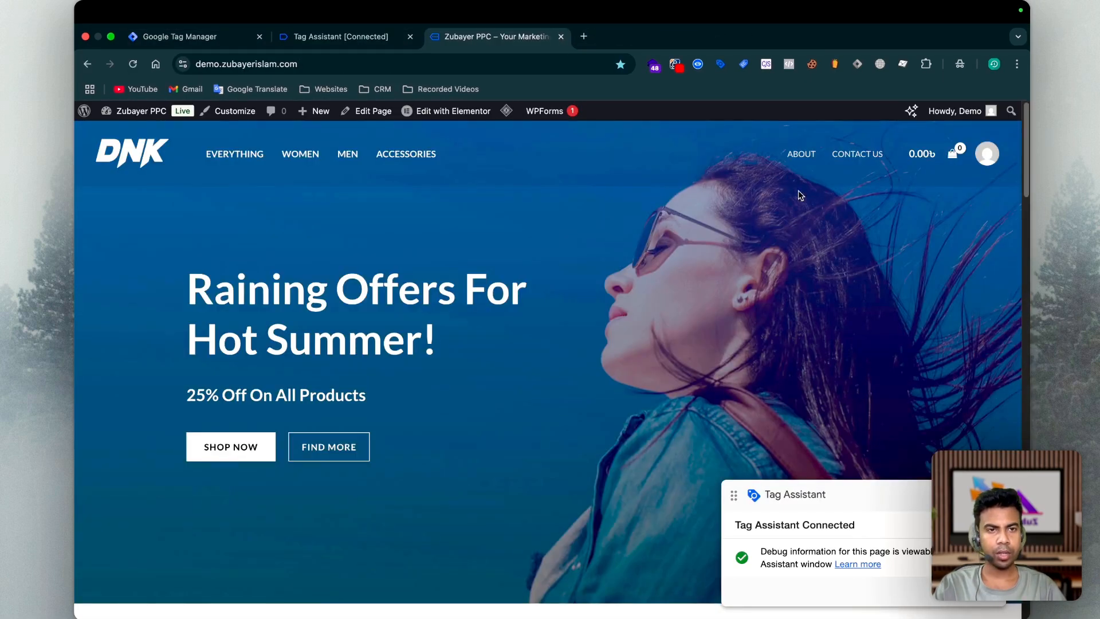
{"action": "left_click", "coordinate": [857, 159]}
{"action": "scroll", "coordinate": [455, 372], "scroll_direction": "down", "scroll_amount": 7}
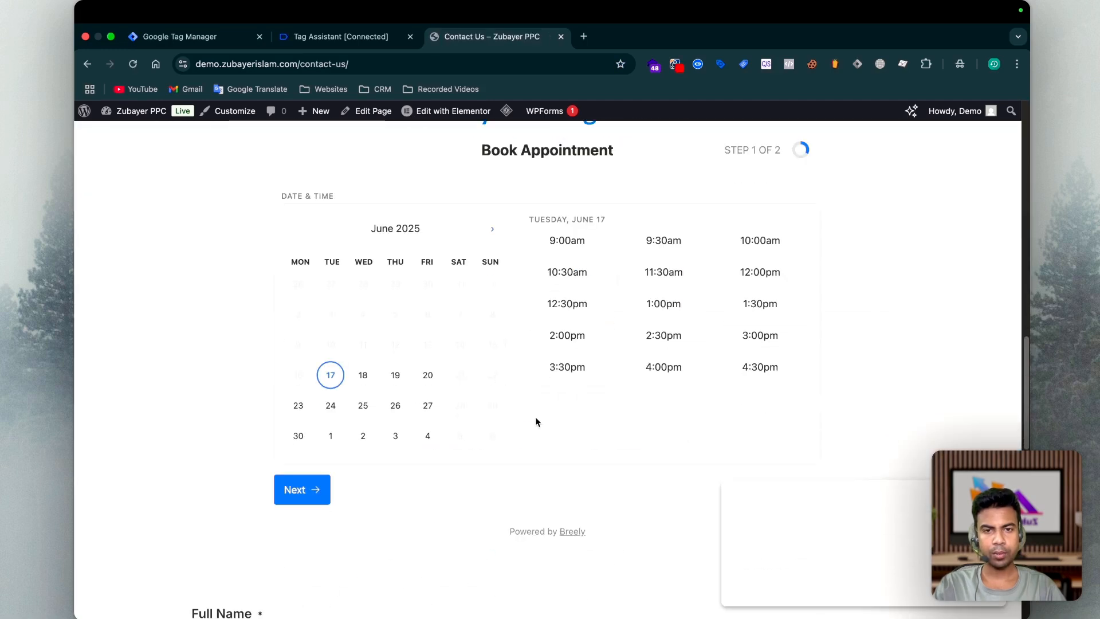
Book the 2:00pm appointment on Tuesday, June 17, filling in the customer's full name and e-mail, and confirm it.
{"action": "left_click", "coordinate": [567, 335]}
{"action": "left_click", "coordinate": [302, 480]}
{"action": "scroll", "coordinate": [344, 401], "scroll_direction": "down", "scroll_amount": 4}
{"action": "left_click", "coordinate": [384, 191]}
{"action": "left_click", "coordinate": [399, 224]}
{"action": "left_click", "coordinate": [353, 245]}
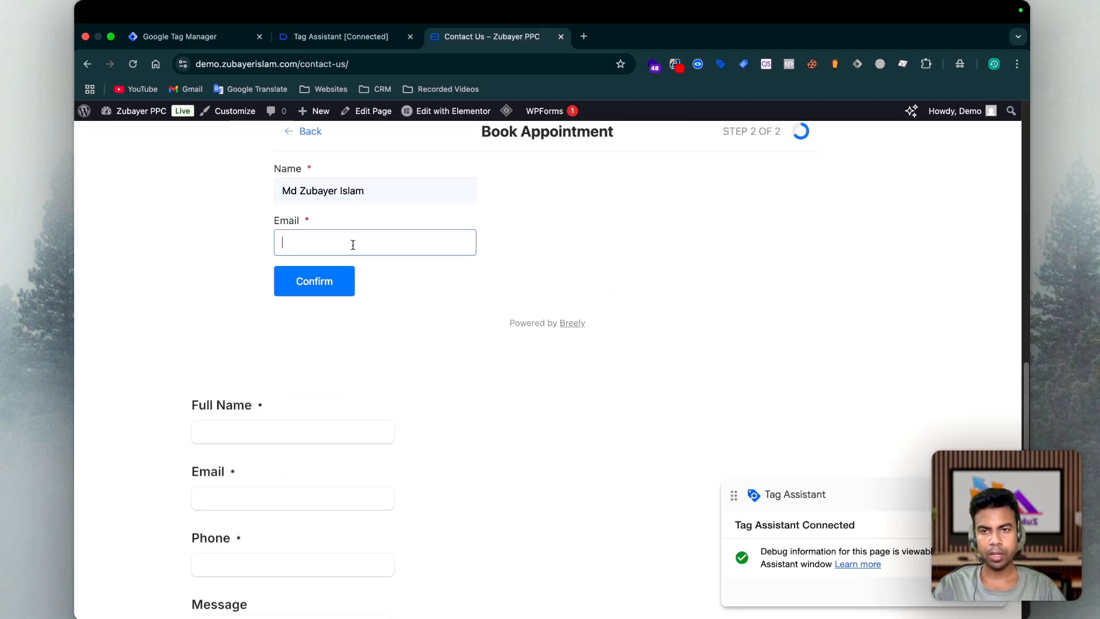
{"action": "type", "text": "test@gm"}
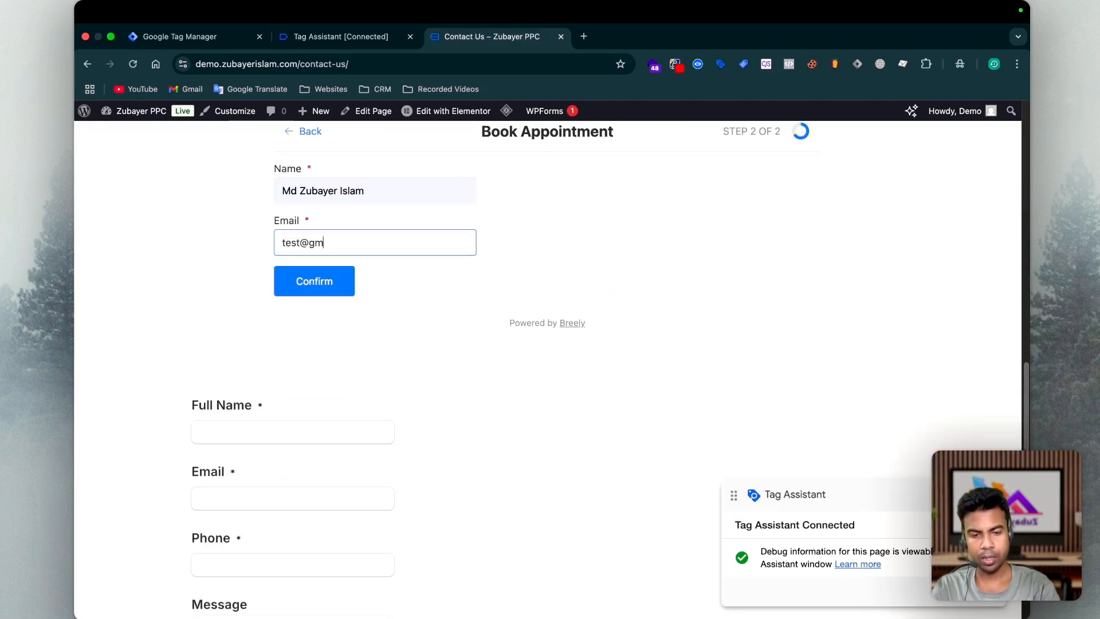
{"action": "type", "text": "ail.com"}
{"action": "left_click", "coordinate": [284, 282]}
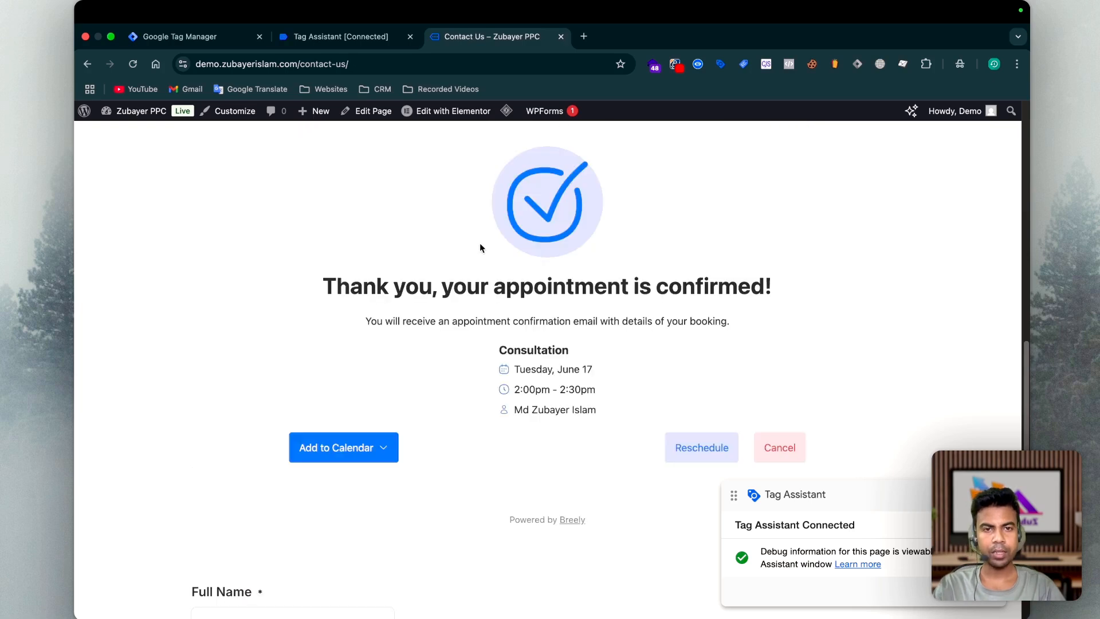
Switch to Tag Assistant and check the breely_form_step1 and breely_form_stepBookableResource events recorded for the Contact Us page.
{"action": "left_click", "coordinate": [350, 38]}
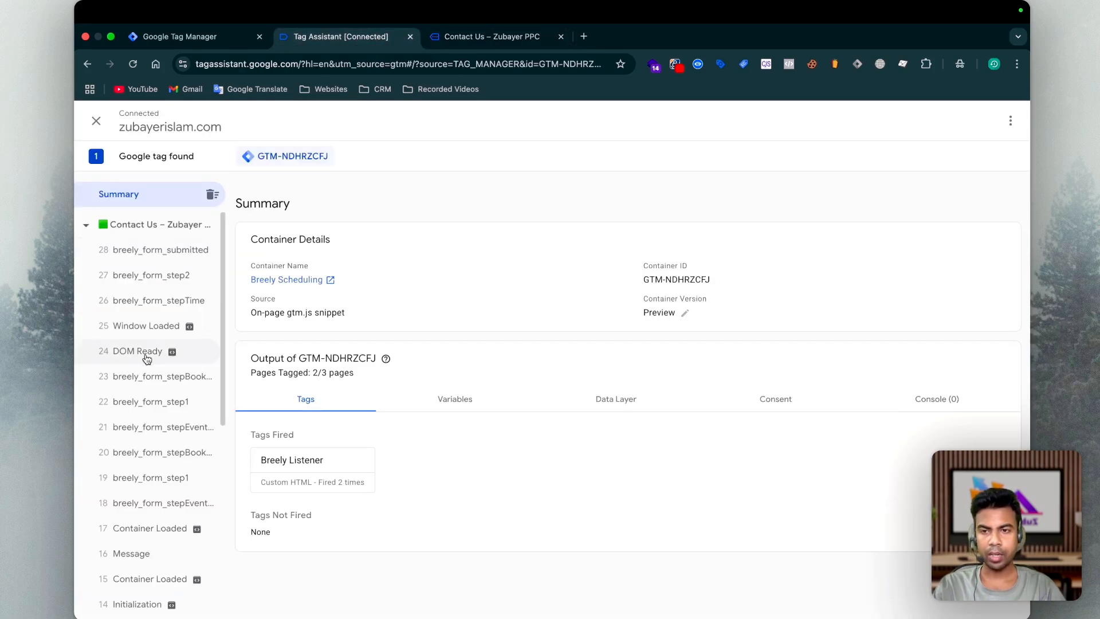
{"action": "scroll", "coordinate": [134, 465], "scroll_direction": "down", "scroll_amount": 1}
{"action": "scroll", "coordinate": [134, 464], "scroll_direction": "up", "scroll_amount": 1}
{"action": "left_click", "coordinate": [141, 410]}
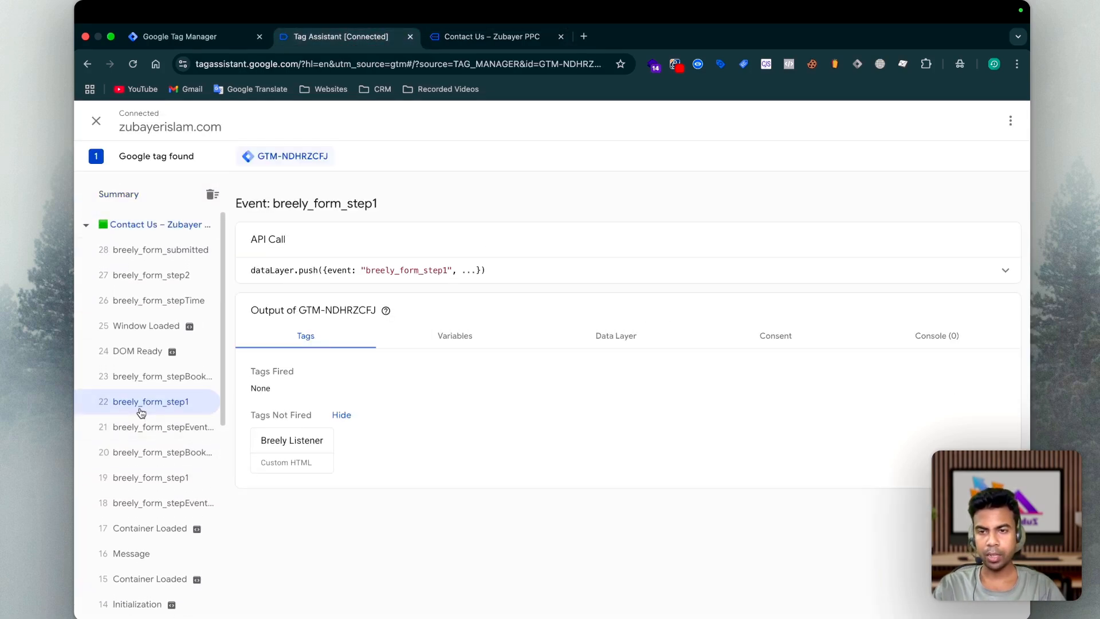
{"action": "left_click", "coordinate": [141, 376]}
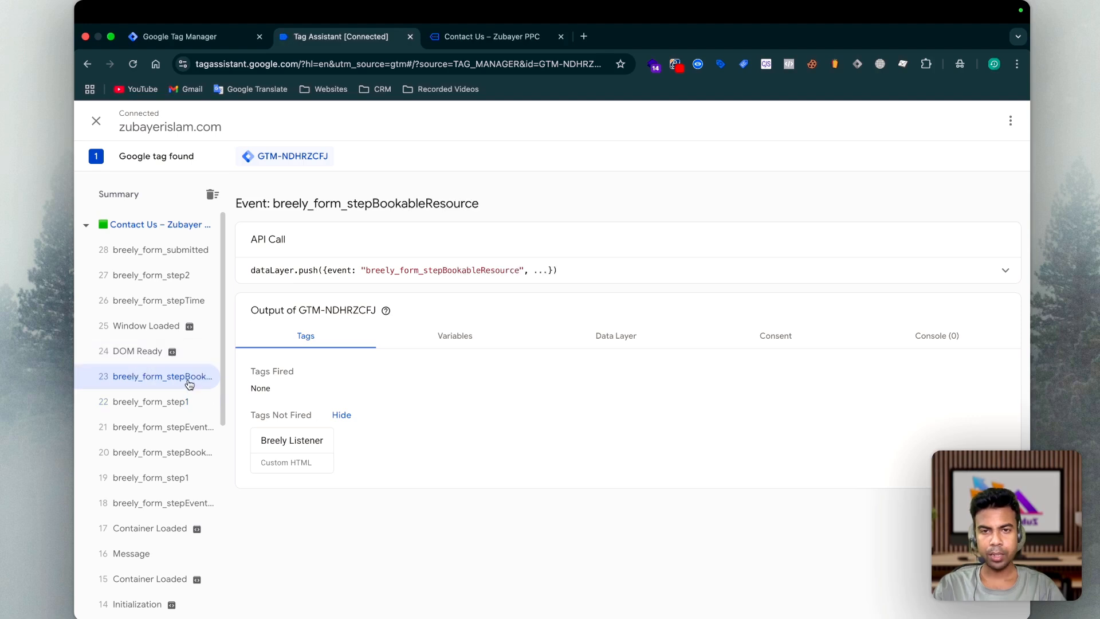
Examine the Data Layer values of the breely_form_submitted event, including the booking and client details in the breely object.
{"action": "left_click", "coordinate": [148, 257]}
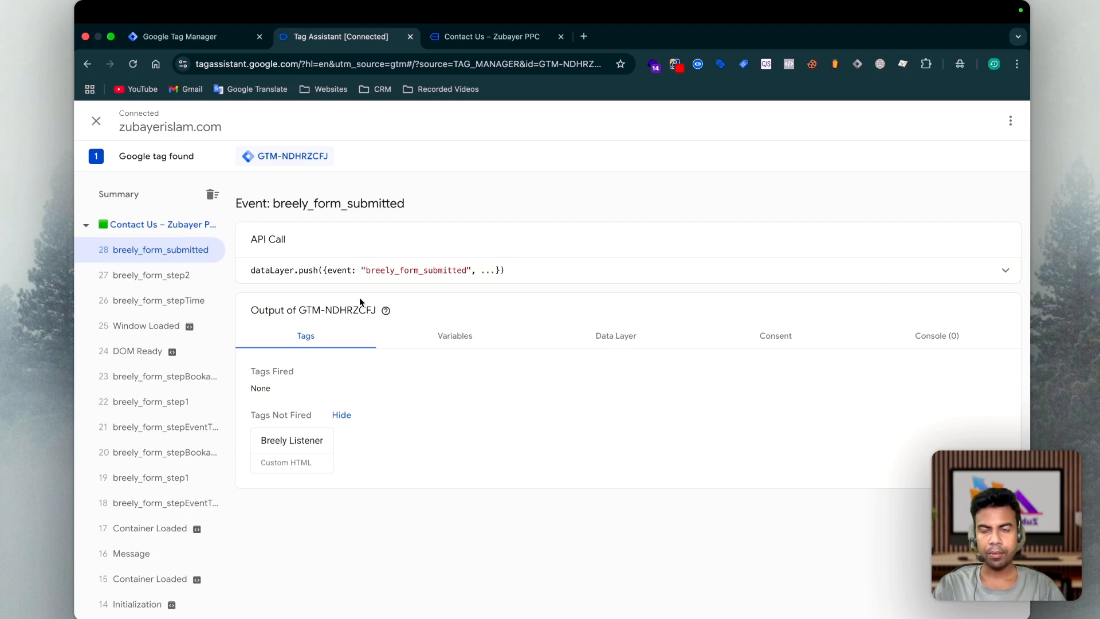
{"action": "left_click", "coordinate": [609, 338]}
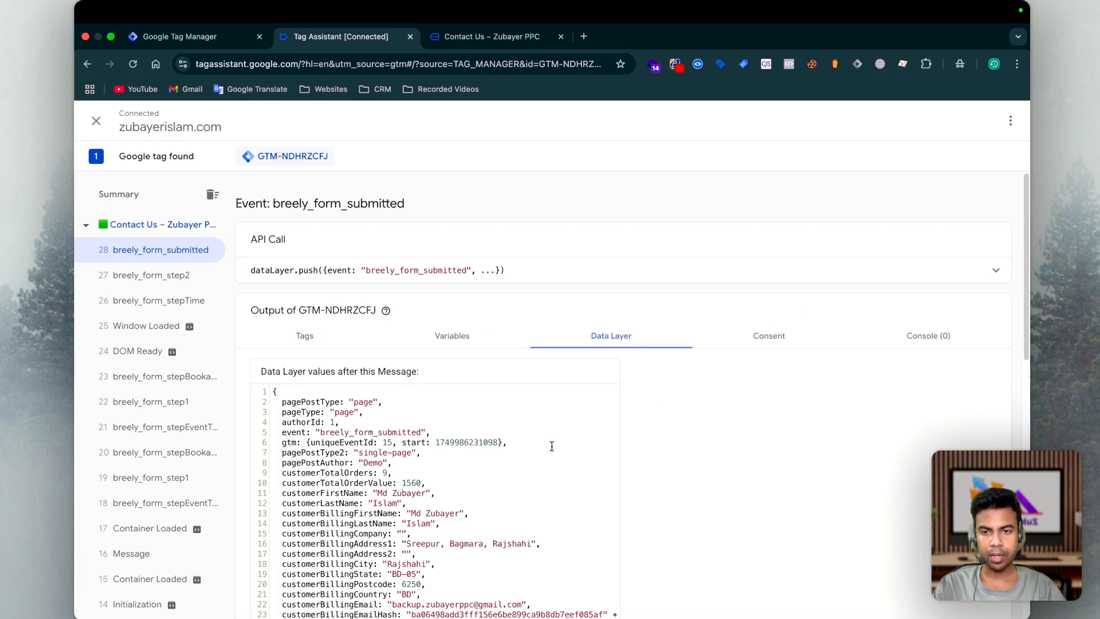
{"action": "scroll", "coordinate": [552, 446], "scroll_direction": "down", "scroll_amount": 10}
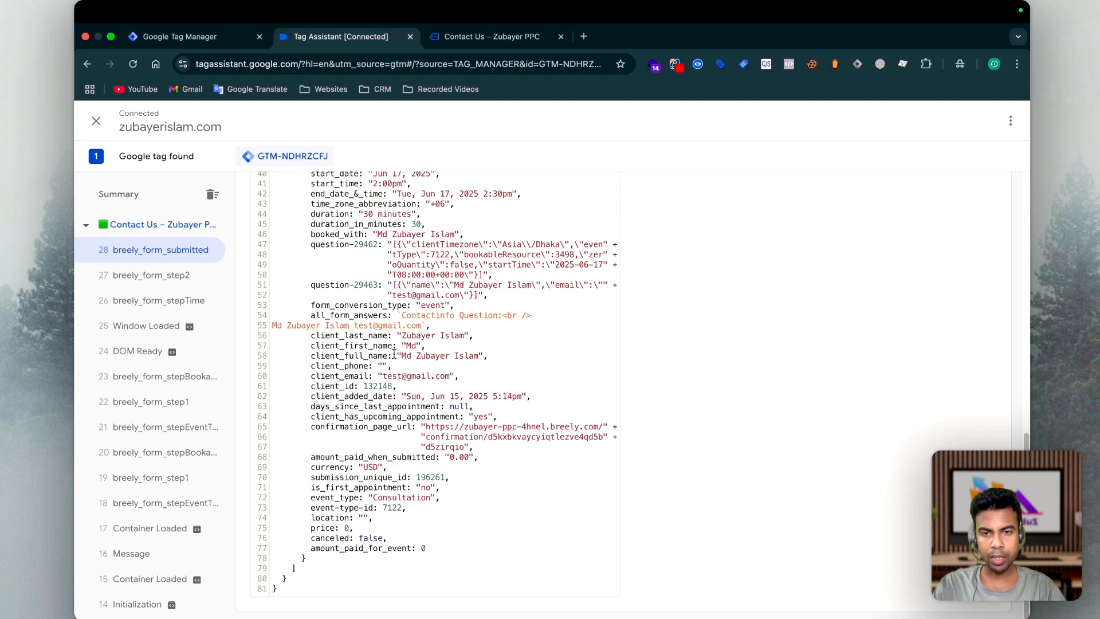
{"action": "scroll", "coordinate": [424, 414], "scroll_direction": "up", "scroll_amount": 3}
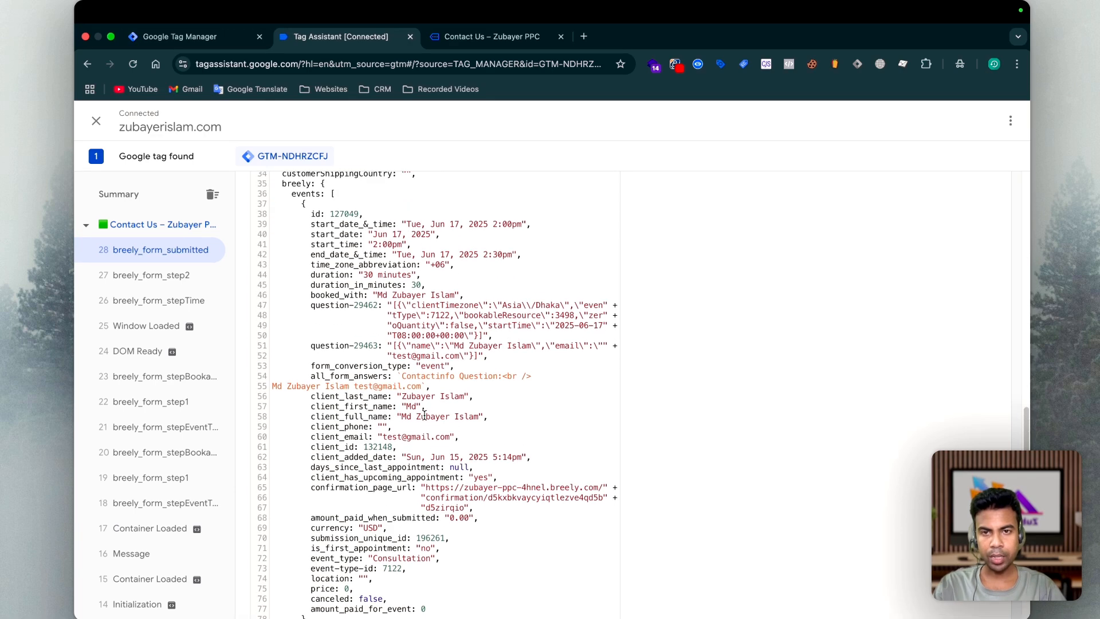
{"action": "scroll", "coordinate": [401, 389], "scroll_direction": "down", "scroll_amount": 3}
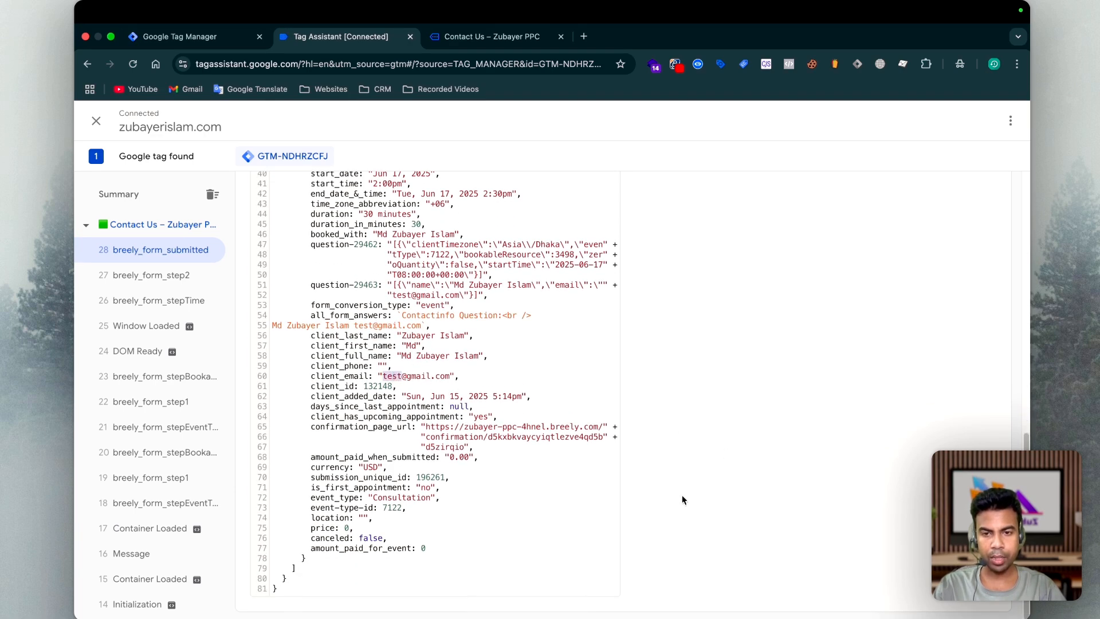
Open Google Ads in a new browser tab and start a manually configured website conversion action.
{"action": "left_click", "coordinate": [162, 38]}
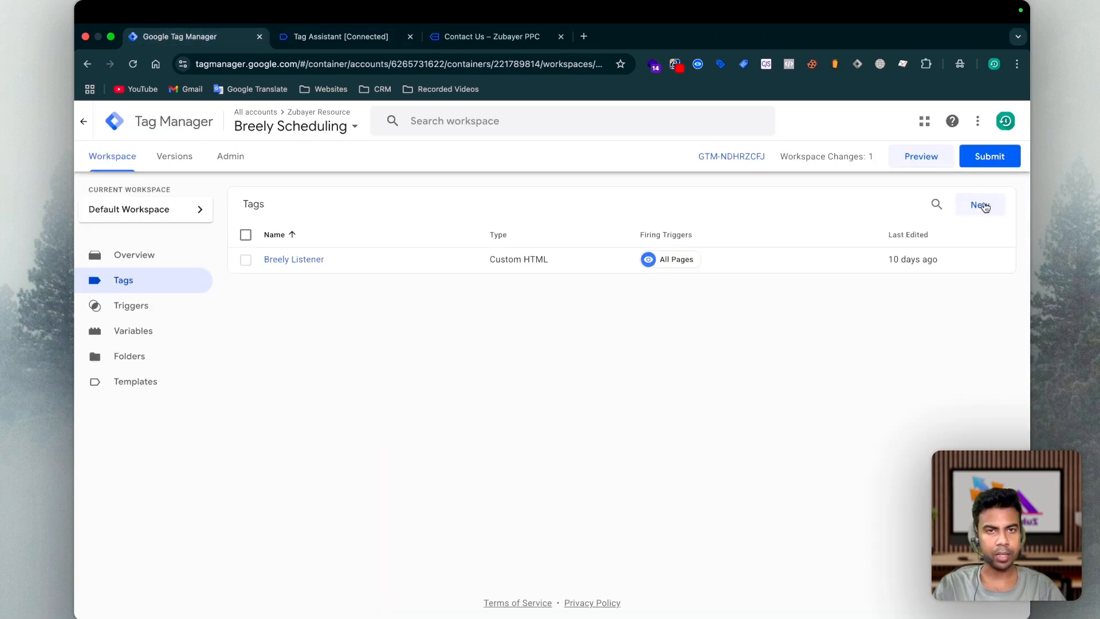
{"action": "left_click", "coordinate": [584, 36]}
{"action": "left_click", "coordinate": [462, 344]}
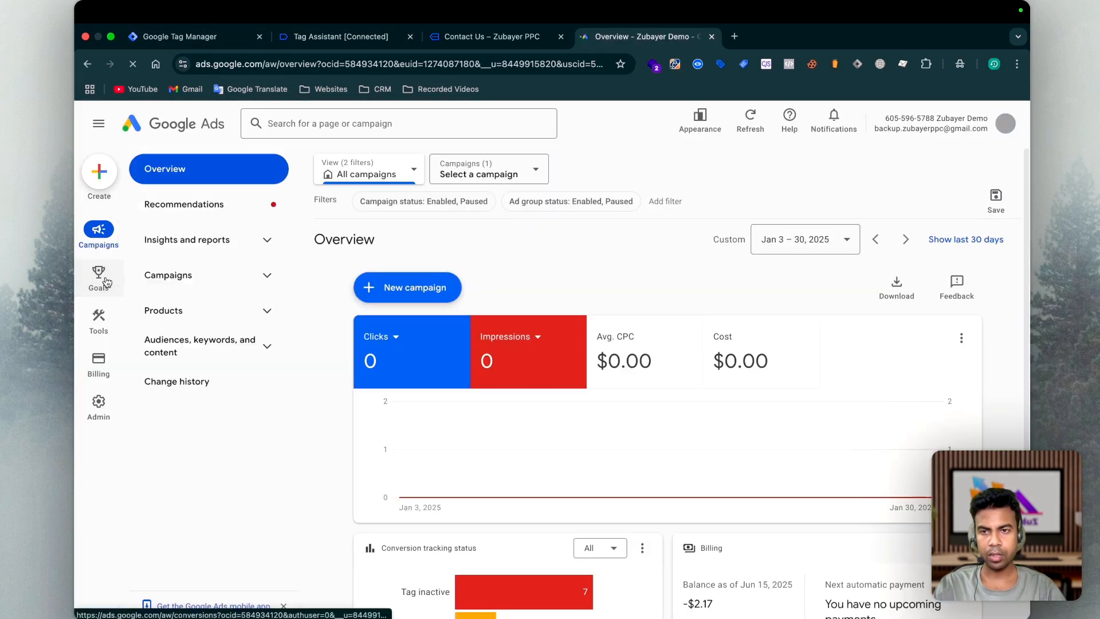
{"action": "left_click", "coordinate": [106, 282]}
{"action": "left_click", "coordinate": [423, 416]}
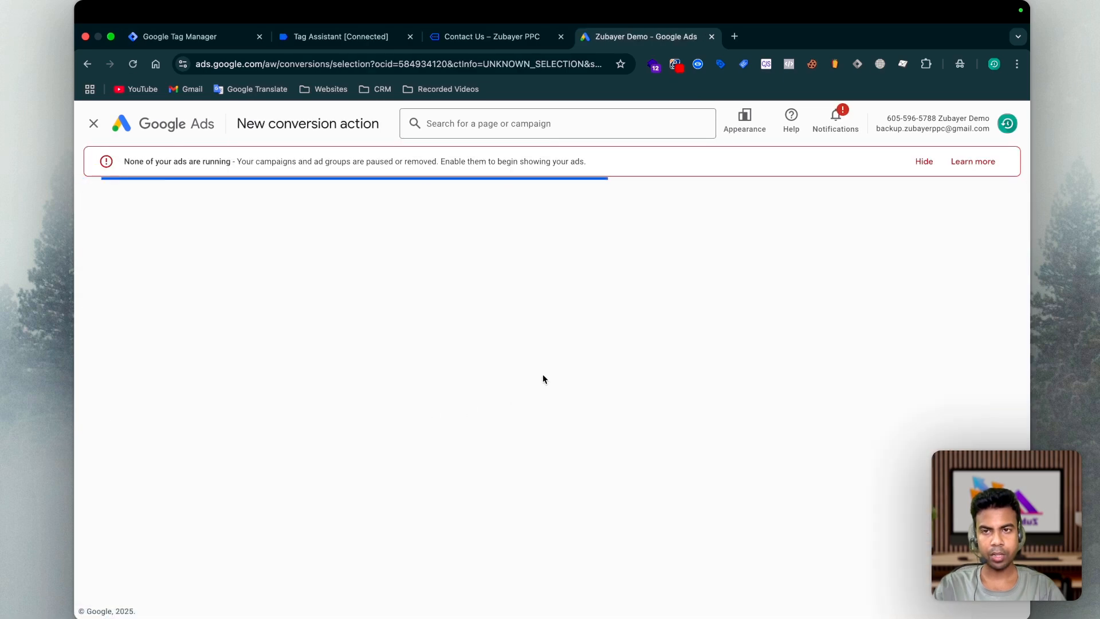
{"action": "left_click", "coordinate": [307, 346]}
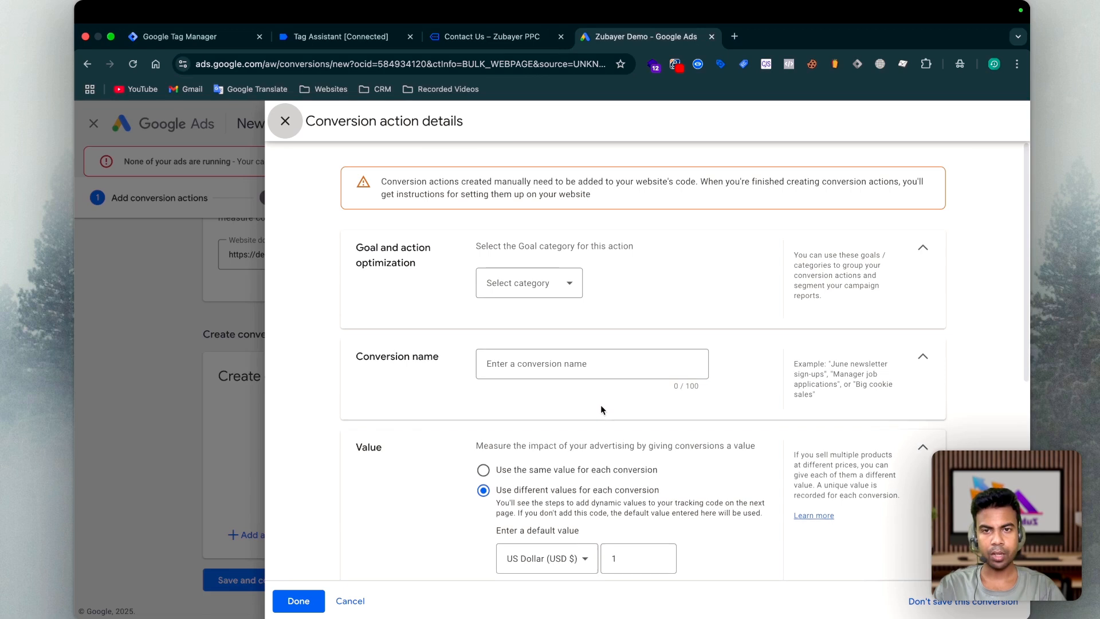
Set the conversion action's goal category to Book appointment and its name to Breely Booking.
{"action": "left_click", "coordinate": [526, 282]}
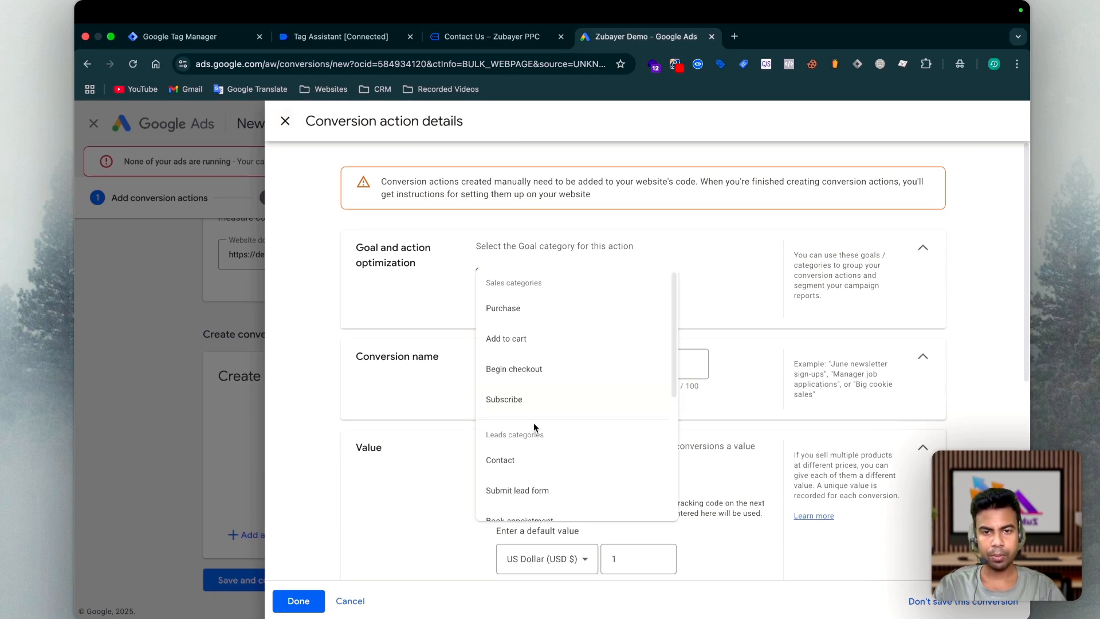
{"action": "scroll", "coordinate": [534, 421], "scroll_direction": "down", "scroll_amount": 1}
{"action": "left_click", "coordinate": [535, 467]}
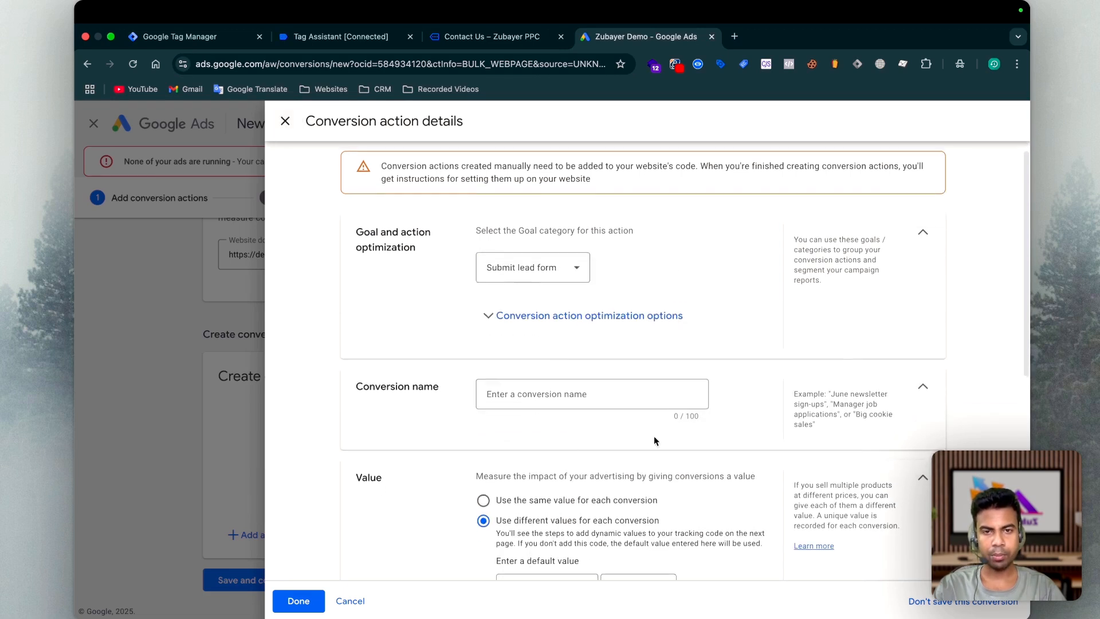
{"action": "left_click", "coordinate": [527, 395]}
{"action": "type", "text": "Bookly"}
{"action": "type", "text": "Booking"}
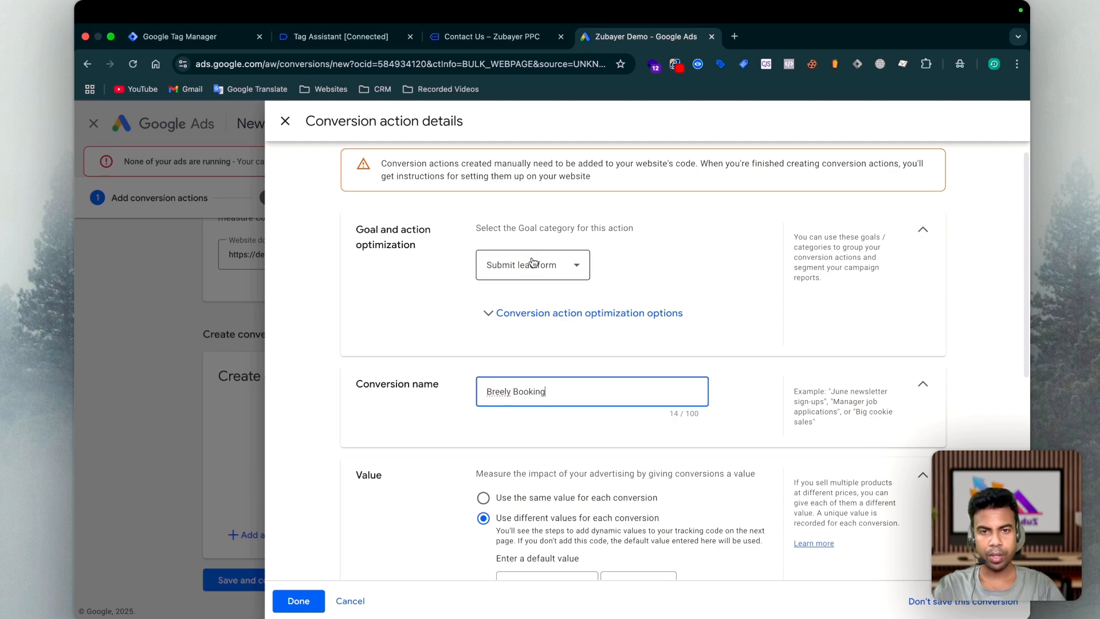
{"action": "left_click", "coordinate": [533, 264]}
{"action": "left_click", "coordinate": [540, 483]}
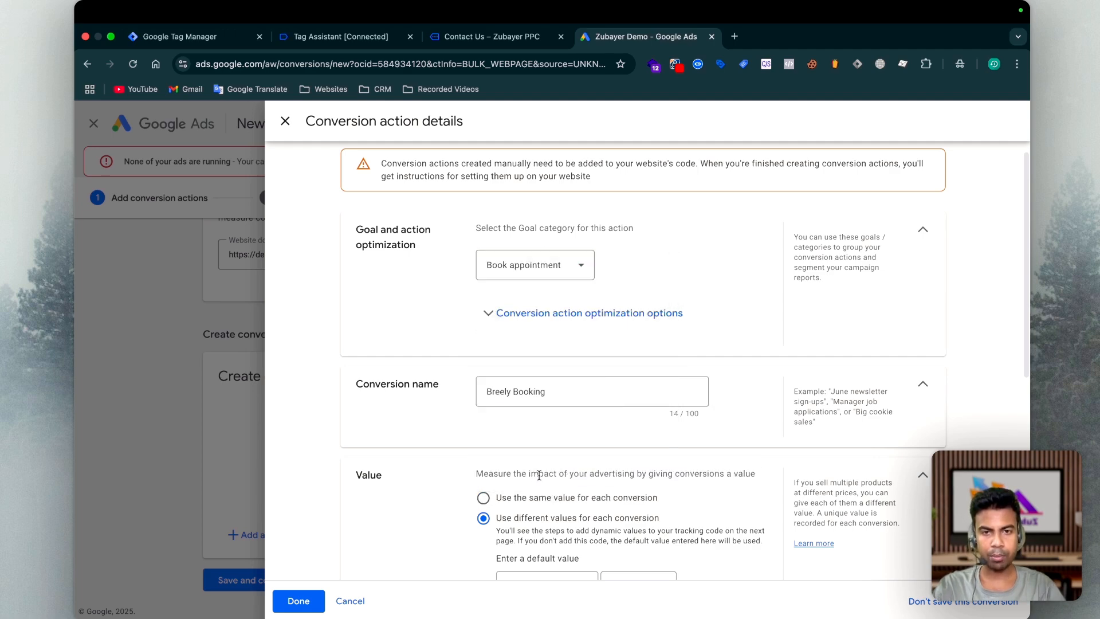
Set the conversion count to One, then save the conversion action and continue to its setup instructions.
{"action": "scroll", "coordinate": [555, 390], "scroll_direction": "down", "scroll_amount": 7}
{"action": "left_click", "coordinate": [483, 352]}
{"action": "left_click", "coordinate": [299, 601]}
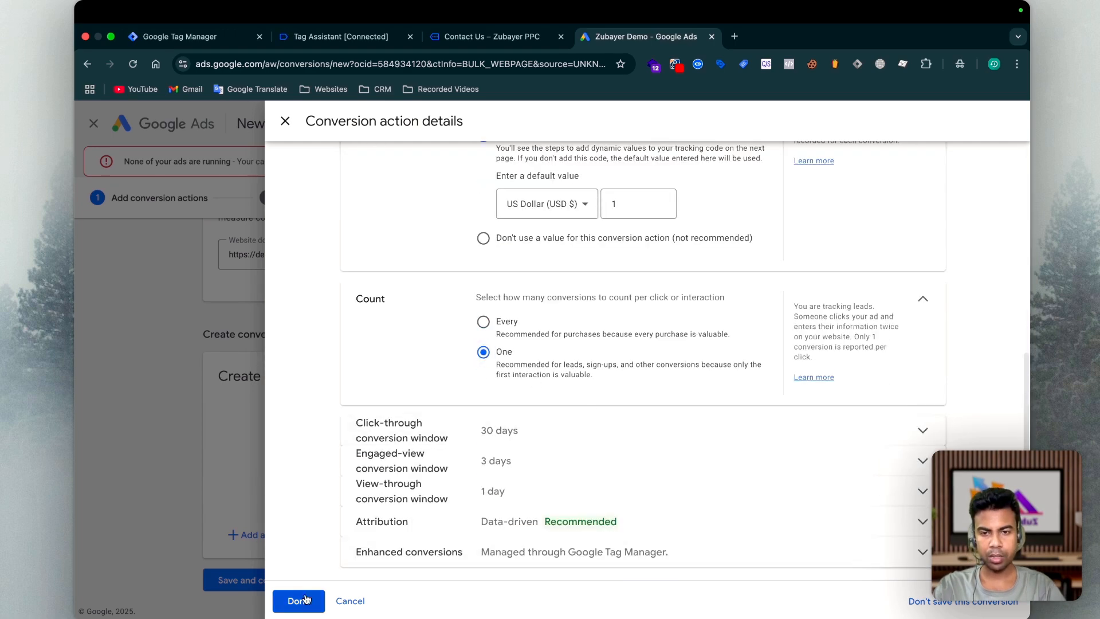
{"action": "left_click", "coordinate": [301, 578]}
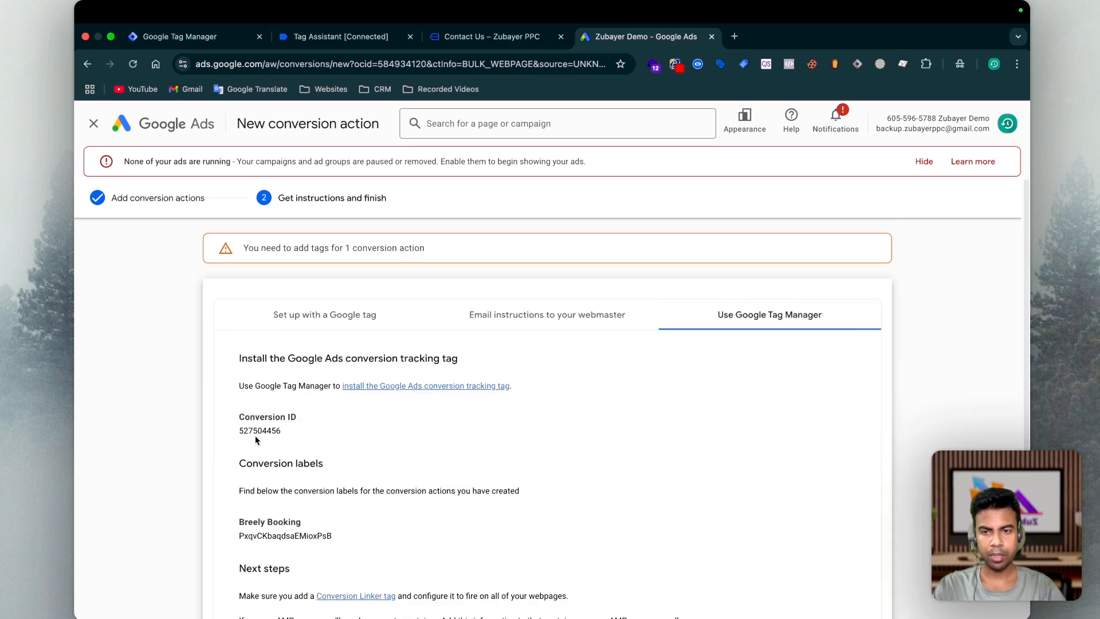
Copy the conversion ID and start a new Google Ads Conversion Tracking tag in the Breely Scheduling container in Tag Manager.
{"action": "double_click", "coordinate": [258, 431]}
{"action": "key", "text": "cmd+c"}
{"action": "left_click", "coordinate": [229, 40]}
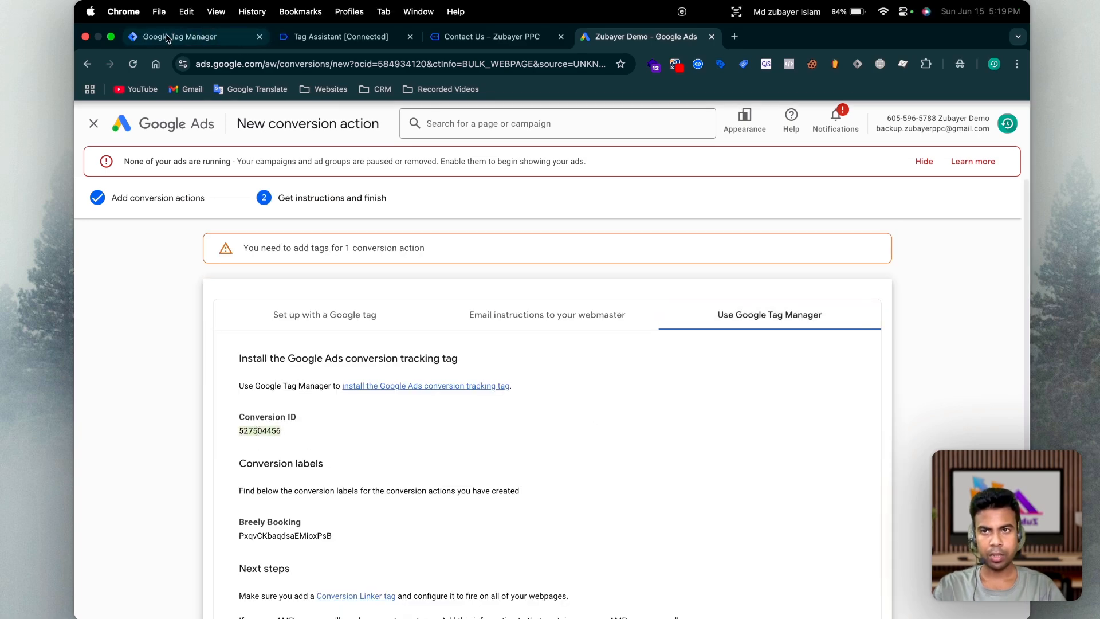
{"action": "left_click", "coordinate": [980, 206]}
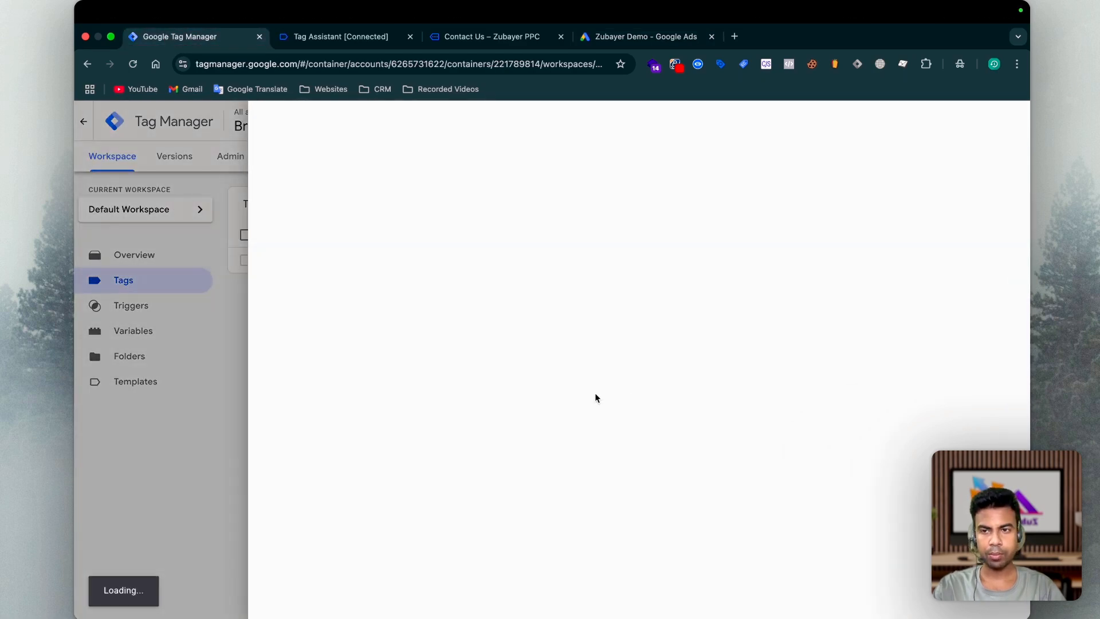
{"action": "left_click", "coordinate": [432, 209]}
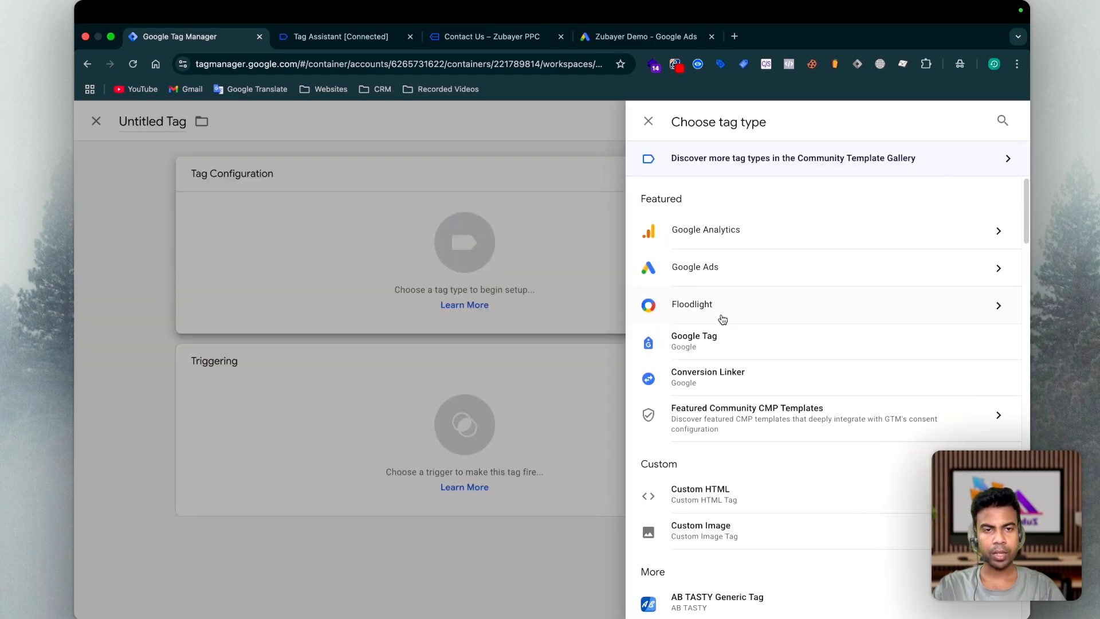
{"action": "left_click", "coordinate": [703, 279]}
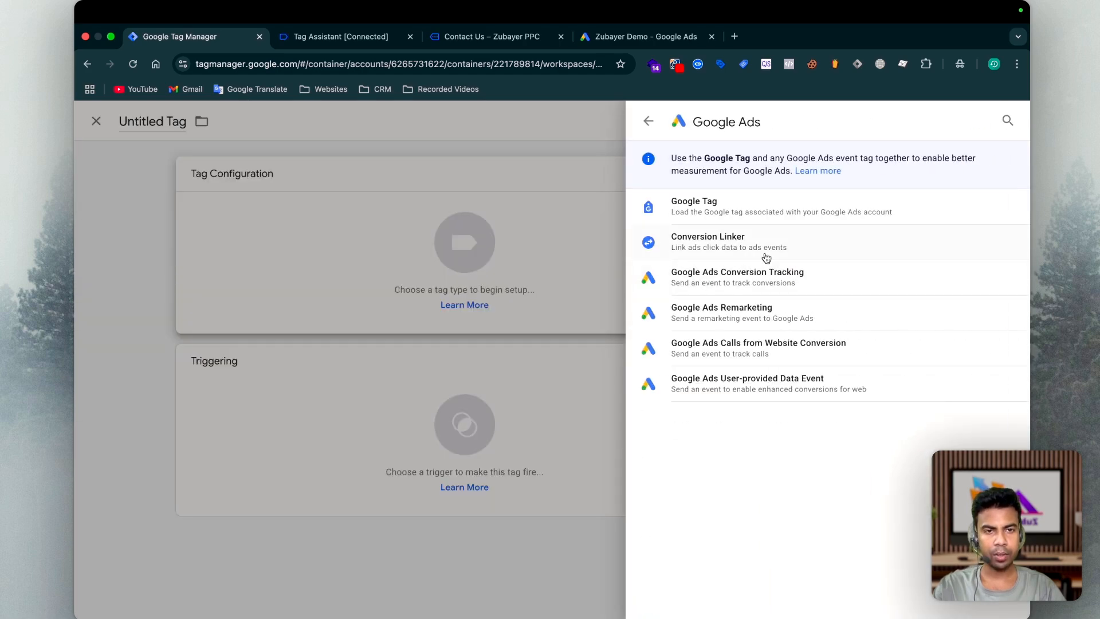
{"action": "left_click", "coordinate": [831, 280]}
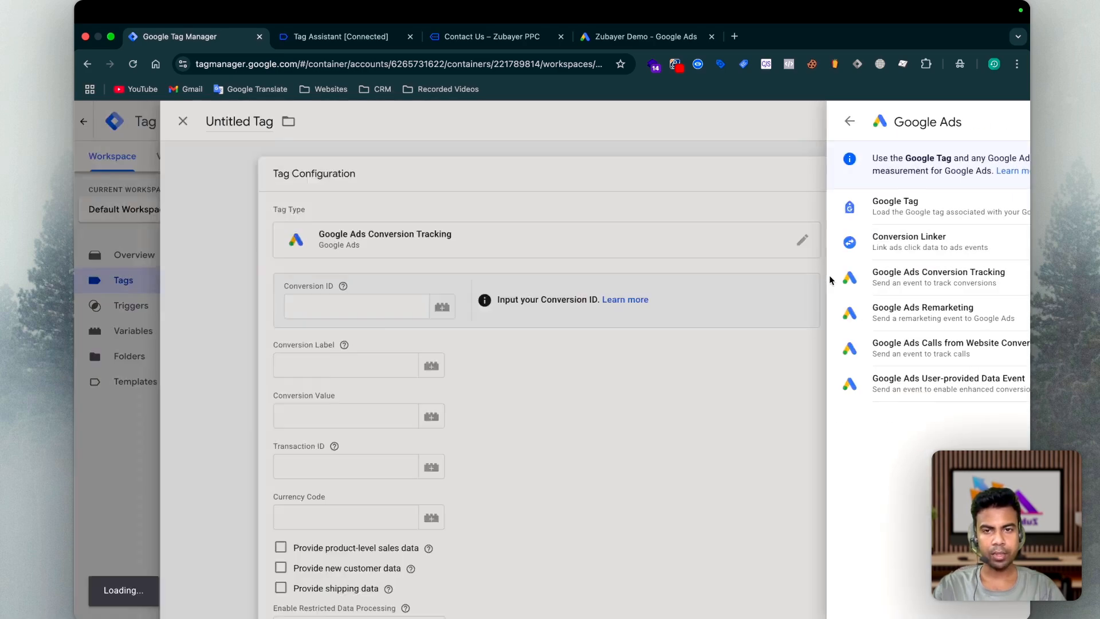
Paste the conversion ID into the tag and create the matching Google tag, firing on Initialization - All Pages.
{"action": "left_click", "coordinate": [457, 294]}
{"action": "key", "text": "cmd+v"}
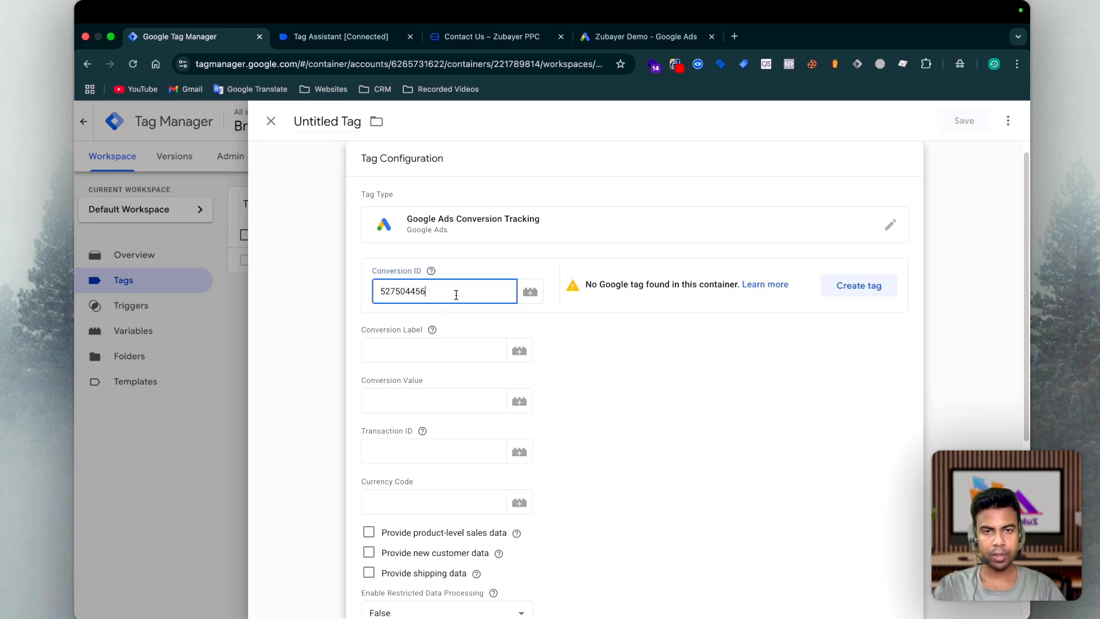
{"action": "left_click", "coordinate": [865, 291]}
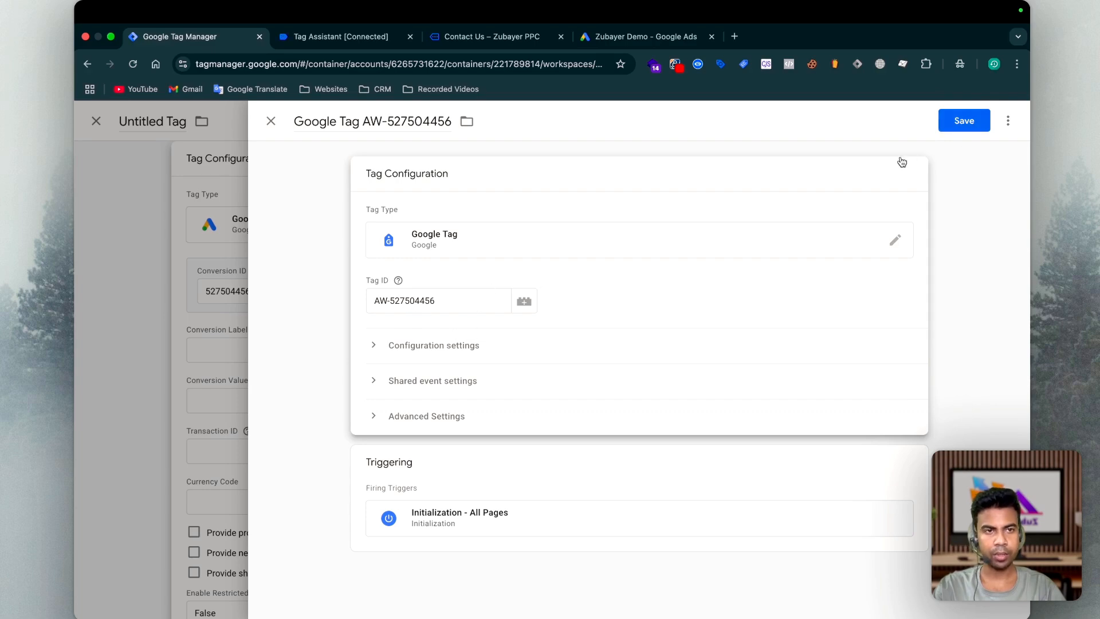
{"action": "left_click", "coordinate": [964, 120]}
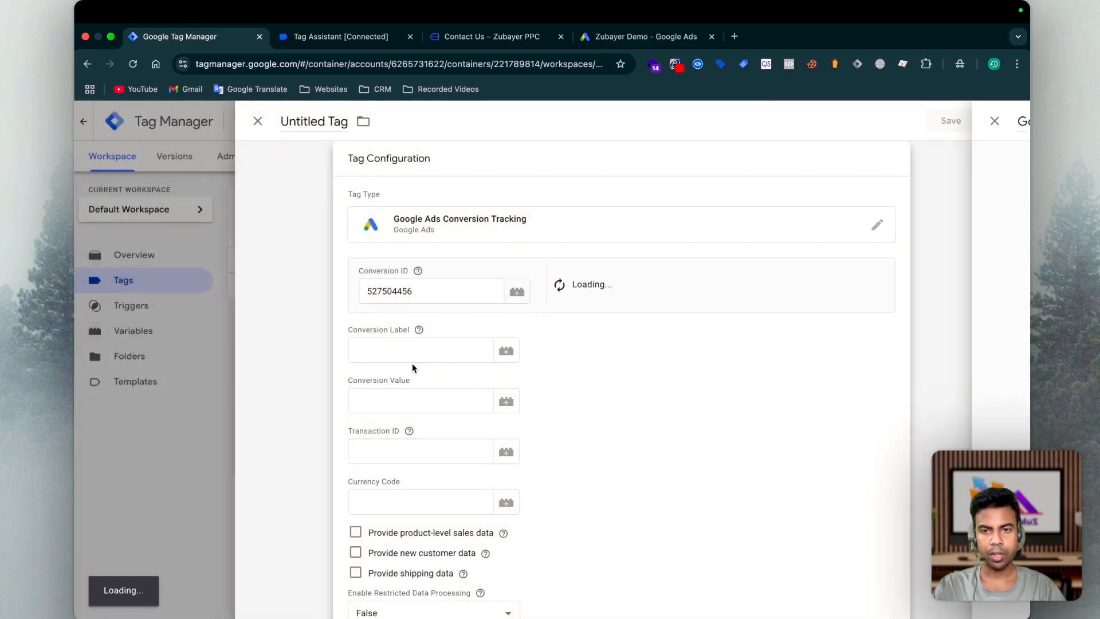
Fill in the tag's Conversion Label with the Breely Booking label copied from Google Ads.
{"action": "left_click", "coordinate": [646, 37]}
{"action": "scroll", "coordinate": [489, 415], "scroll_direction": "down", "scroll_amount": 3}
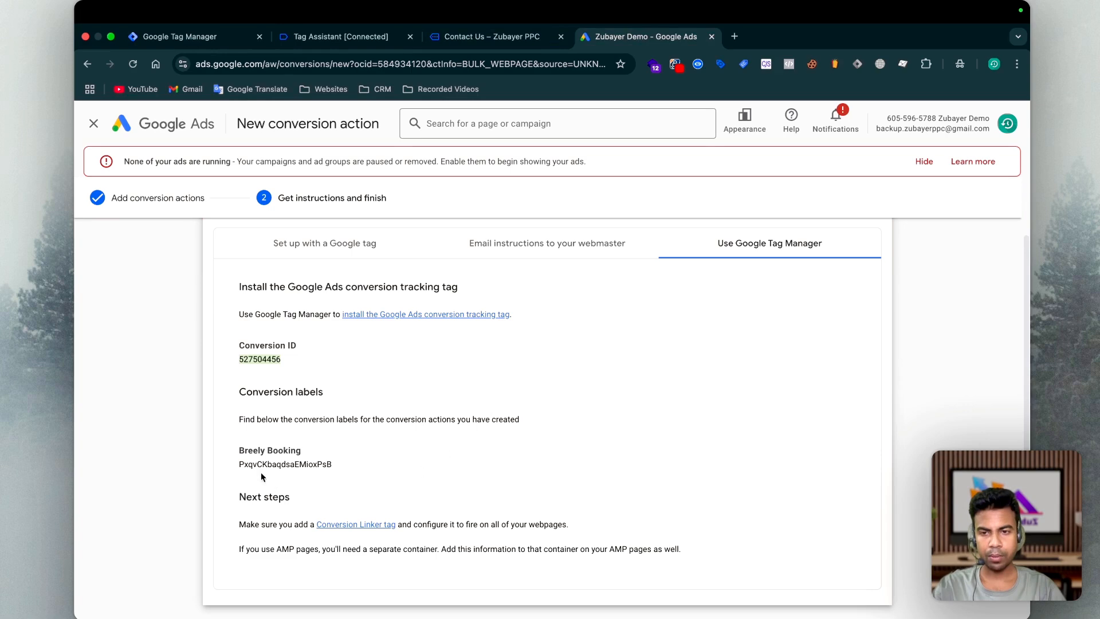
{"action": "double_click", "coordinate": [241, 465]}
{"action": "key", "text": "super+c"}
{"action": "left_click", "coordinate": [188, 38]}
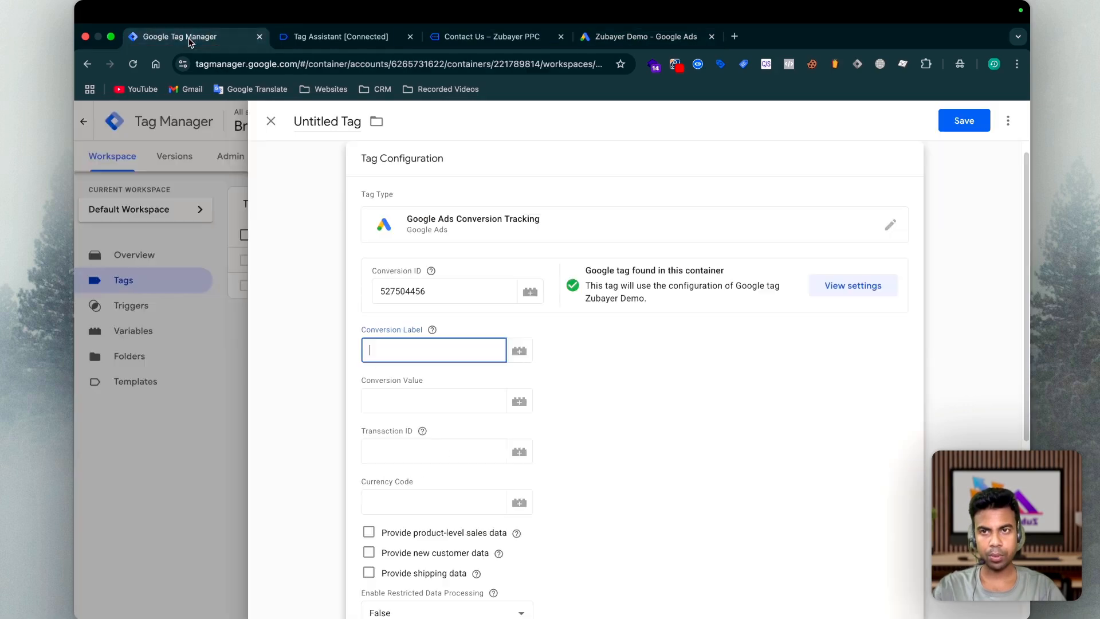
{"action": "key", "text": "super+v"}
Review the tag's optional conversion value, transaction ID, currency and Conversion Linking settings.
{"action": "scroll", "coordinate": [417, 370], "scroll_direction": "down", "scroll_amount": 3}
{"action": "left_click", "coordinate": [403, 308]}
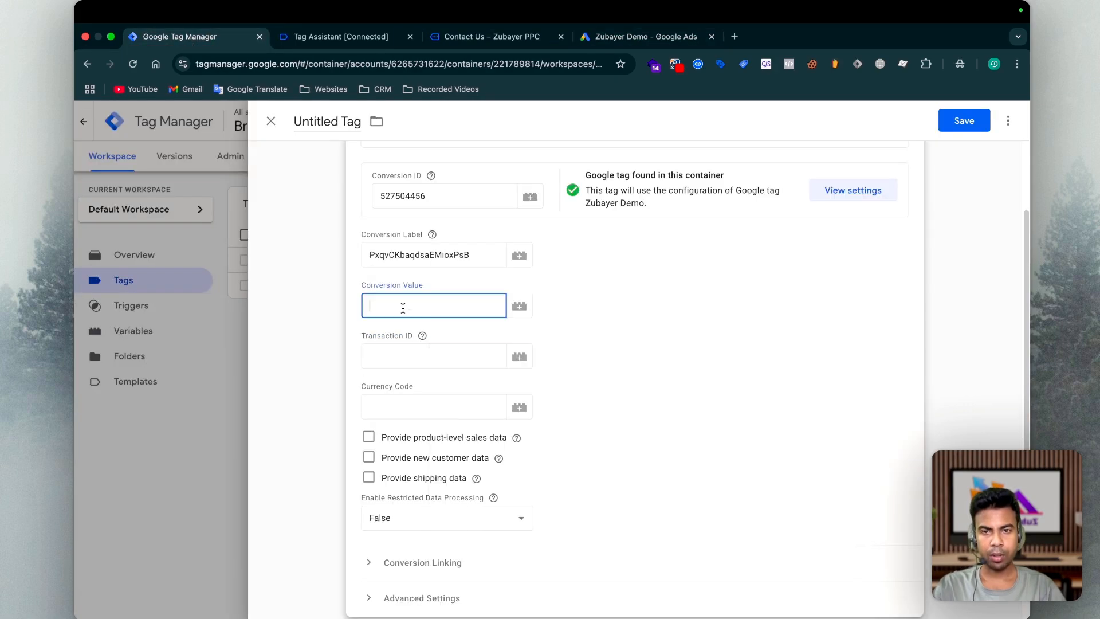
{"action": "left_click", "coordinate": [391, 367]}
{"action": "scroll", "coordinate": [484, 401], "scroll_direction": "down", "scroll_amount": 5}
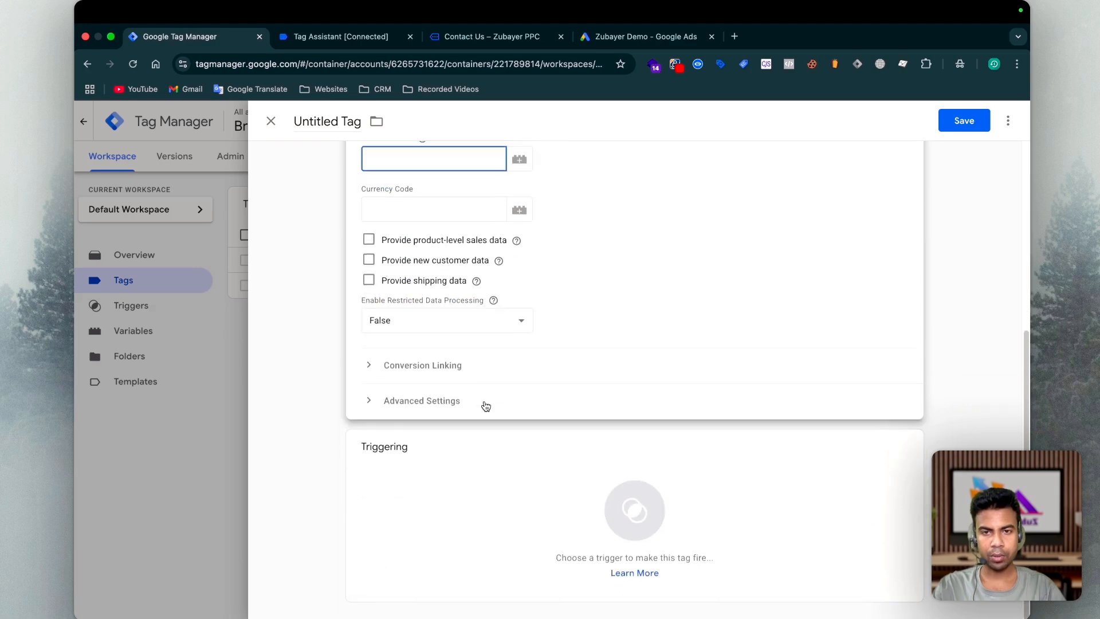
{"action": "left_click", "coordinate": [382, 363]}
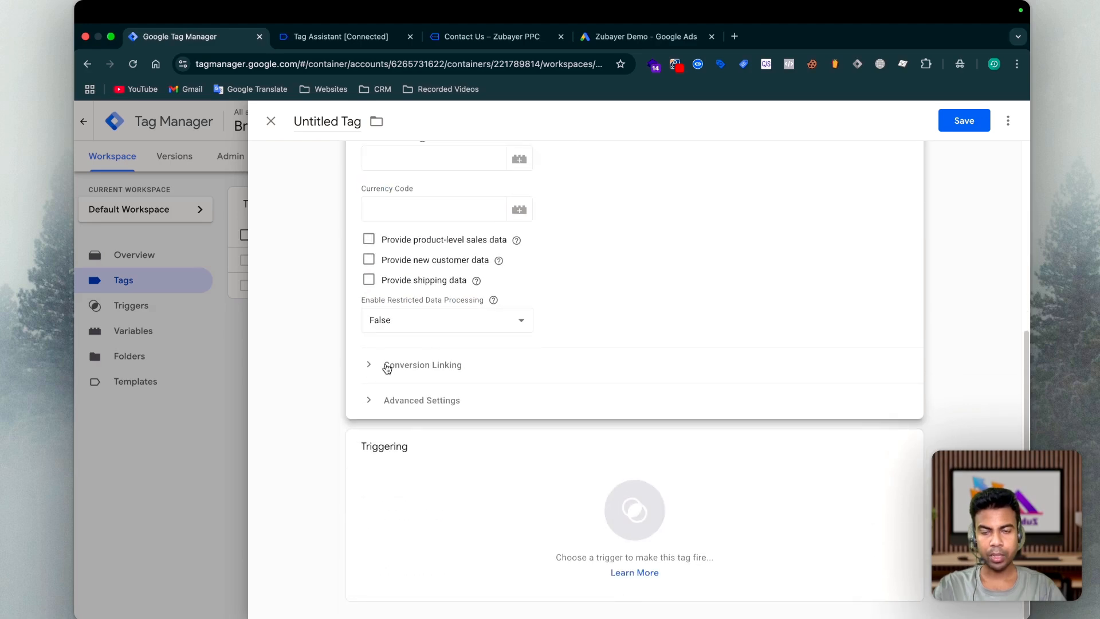
{"action": "scroll", "coordinate": [435, 404], "scroll_direction": "up", "scroll_amount": 3}
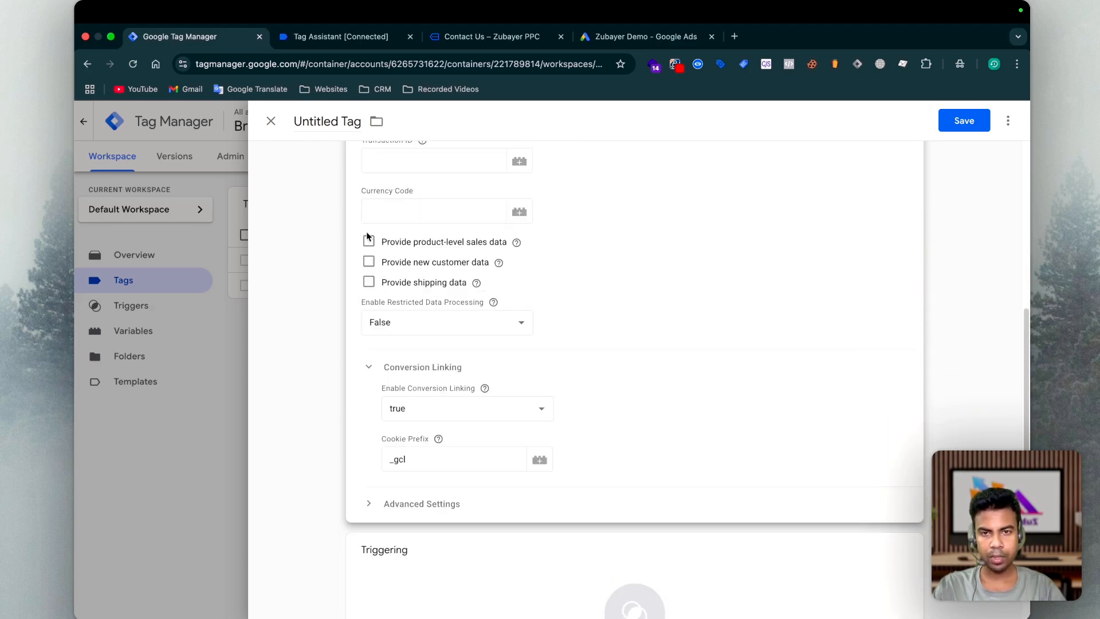
{"action": "scroll", "coordinate": [467, 407], "scroll_direction": "down", "scroll_amount": 3}
{"action": "scroll", "coordinate": [458, 509], "scroll_direction": "up", "scroll_amount": 3}
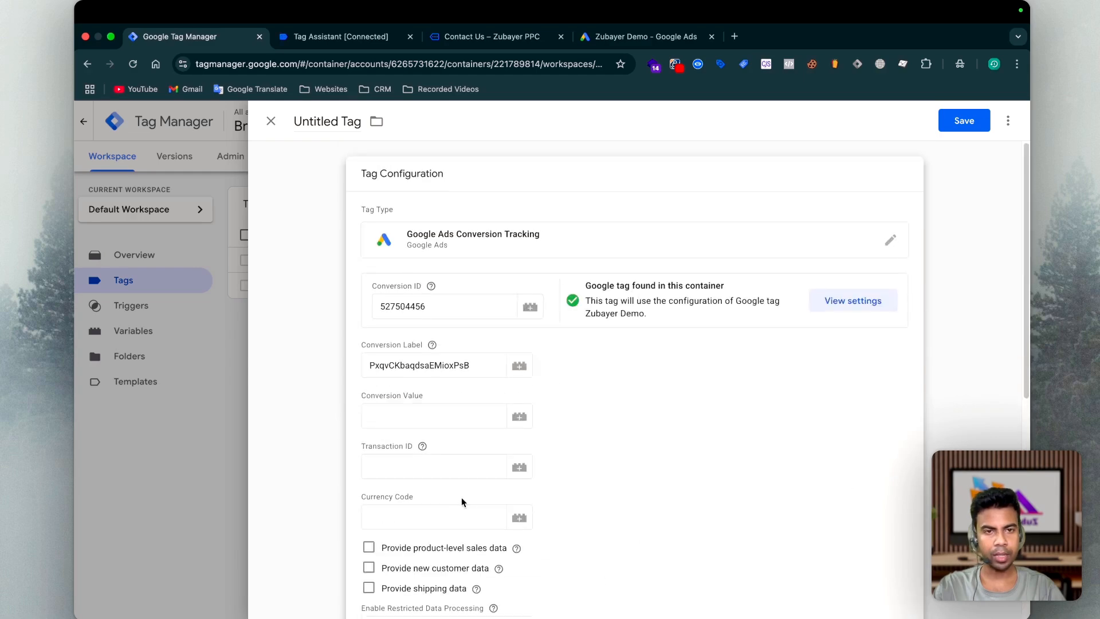
Start a new trigger of the Custom Event type for the Google Ads conversion tag.
{"action": "scroll", "coordinate": [461, 497], "scroll_direction": "down", "scroll_amount": 3}
{"action": "left_click", "coordinate": [417, 514]}
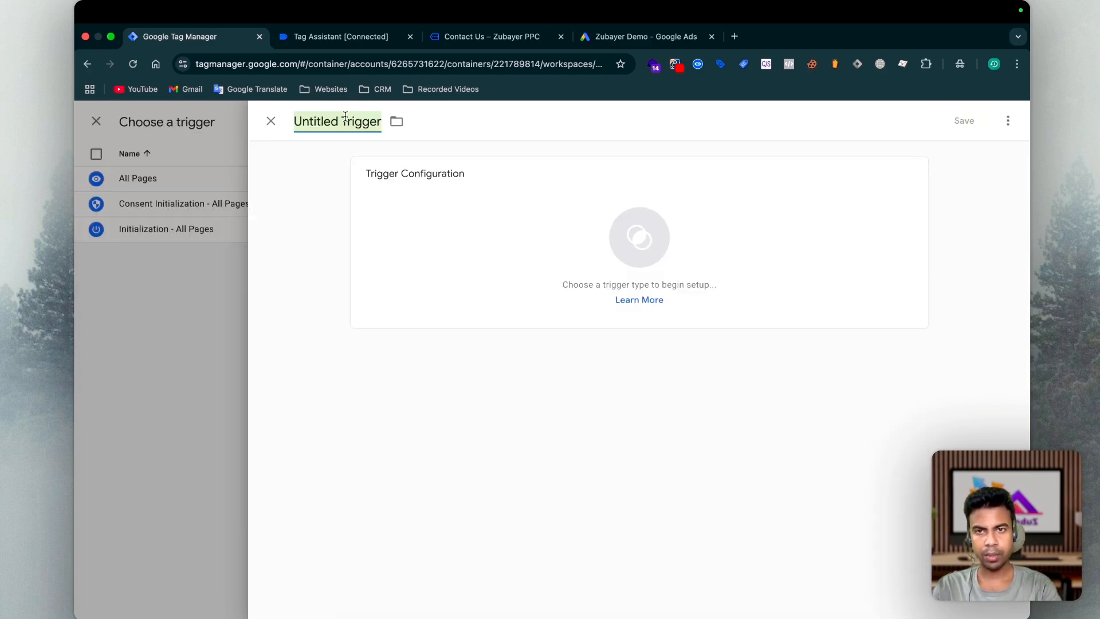
{"action": "left_click", "coordinate": [416, 260]}
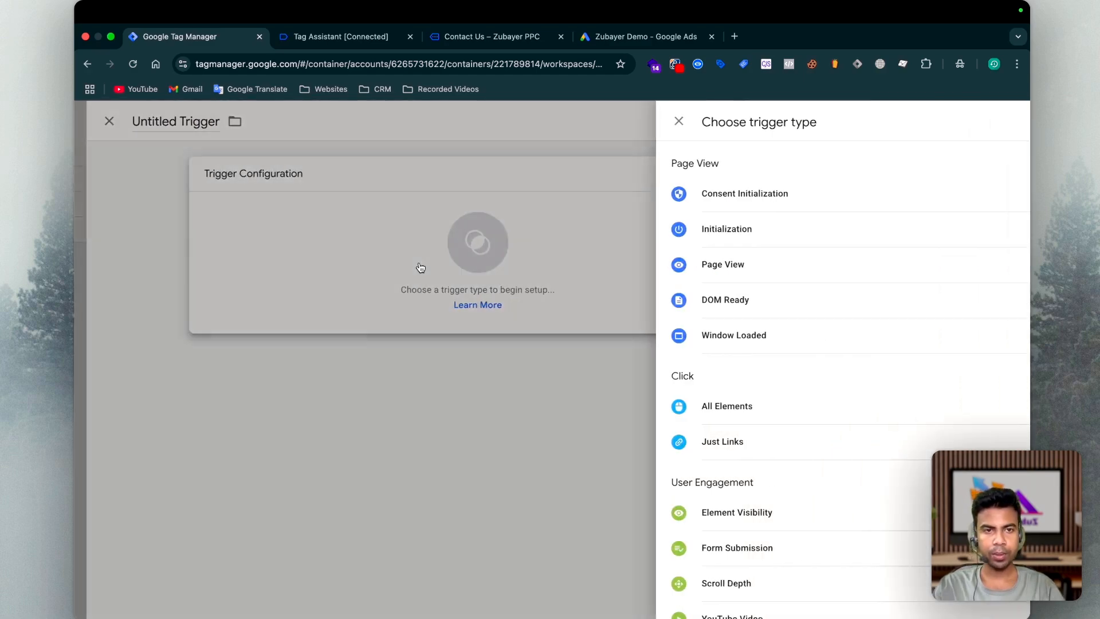
{"action": "scroll", "coordinate": [700, 481], "scroll_direction": "down", "scroll_amount": 3}
{"action": "left_click", "coordinate": [700, 480]}
Set the trigger's event name to breely_form_submitted, copied from the event in Tag Assistant.
{"action": "left_click", "coordinate": [326, 38]}
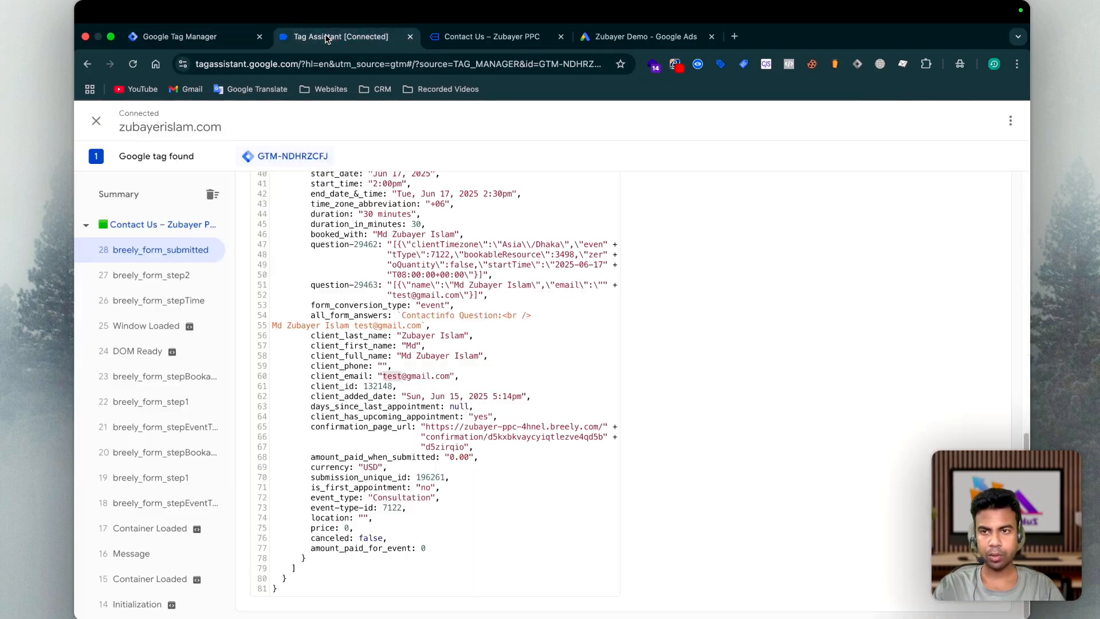
{"action": "scroll", "coordinate": [464, 274], "scroll_direction": "up", "scroll_amount": 10}
{"action": "double_click", "coordinate": [384, 271]}
{"action": "key", "text": "super+c"}
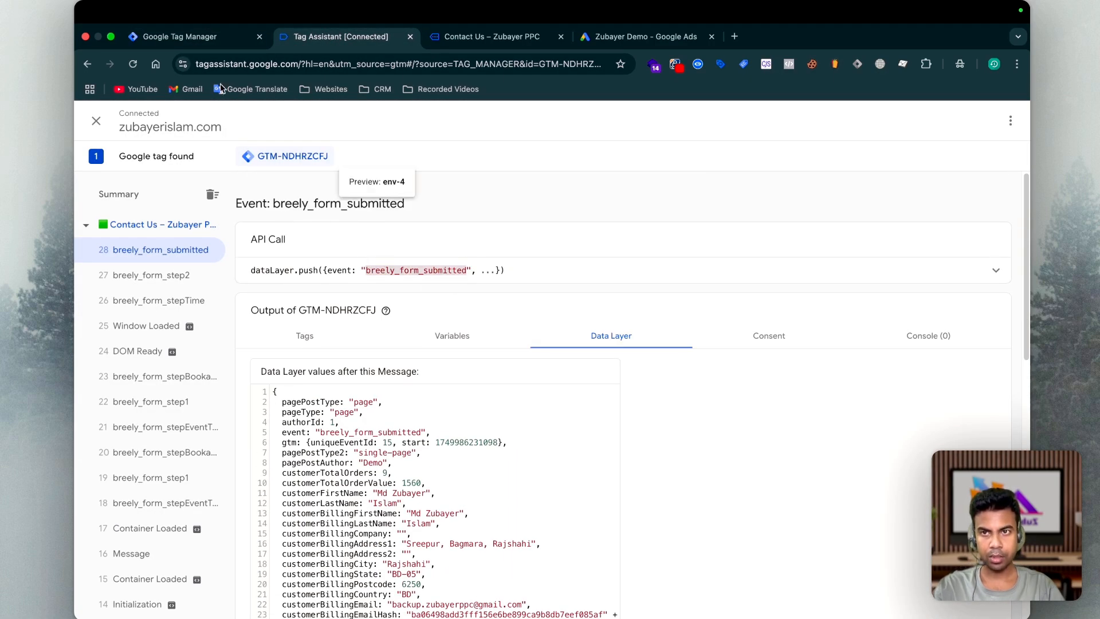
{"action": "left_click", "coordinate": [199, 39]}
{"action": "left_click", "coordinate": [415, 301]}
{"action": "key", "text": "super+v"}
Name the custom event trigger Booking and save it.
{"action": "left_click", "coordinate": [340, 130]}
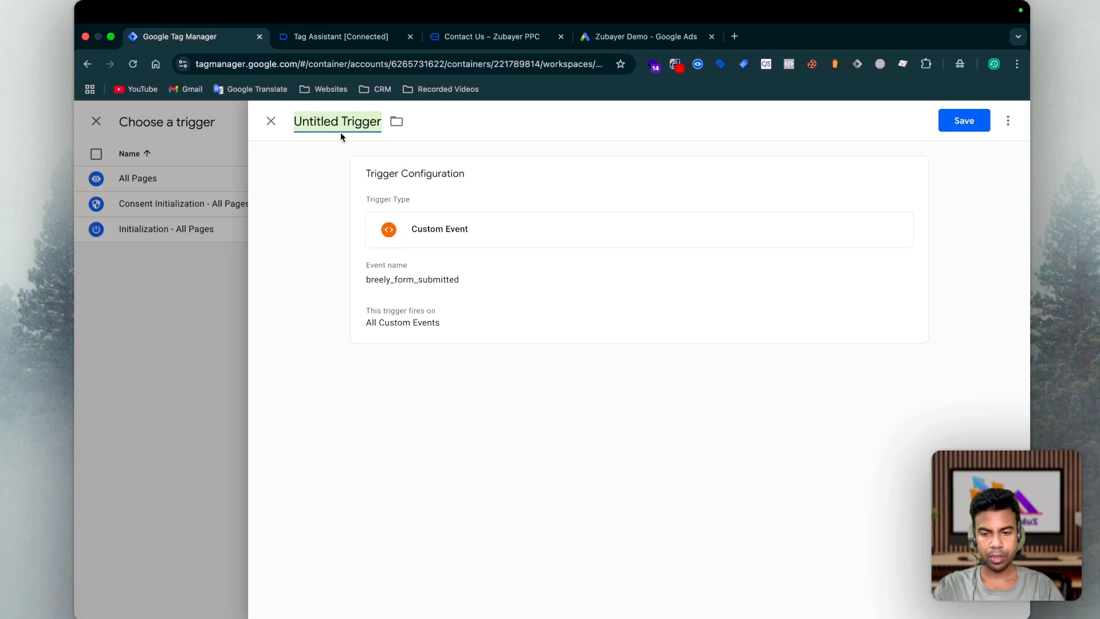
{"action": "type", "text": "Lea"}
{"action": "key", "text": "BackSpace"}
{"action": "key", "text": "BackSpace"}
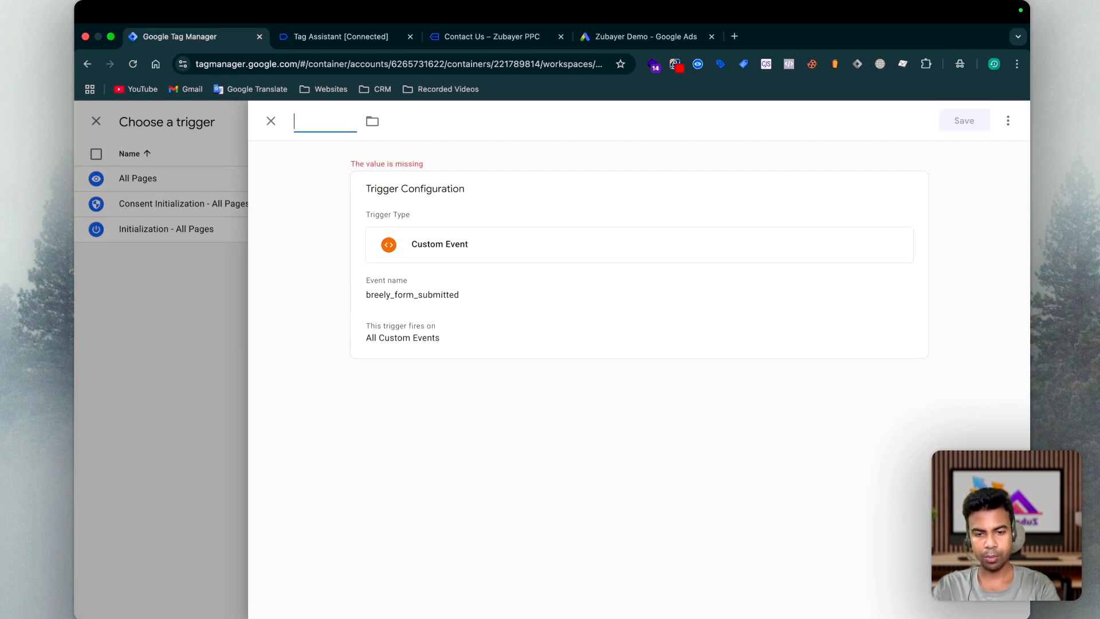
{"action": "type", "text": "Booking"}
{"action": "left_click", "coordinate": [965, 120]}
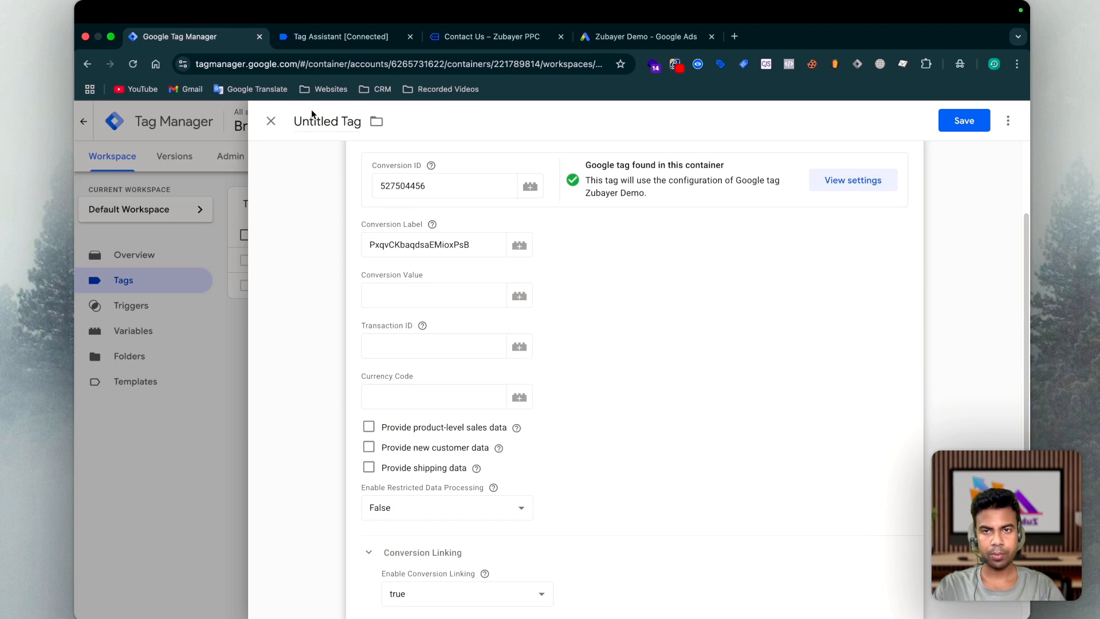
Name the conversion tag Google Ads Booking and save it.
{"action": "left_click", "coordinate": [329, 121]}
{"action": "type", "text": "Google"}
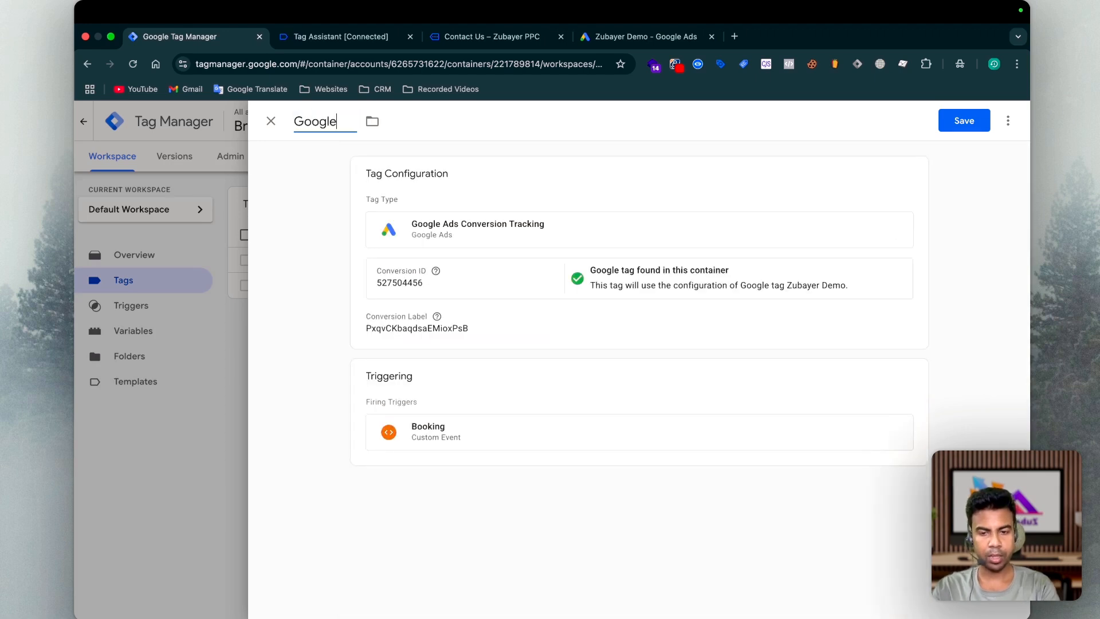
{"action": "type", "text": " Ads Booking"}
{"action": "key", "text": "Return"}
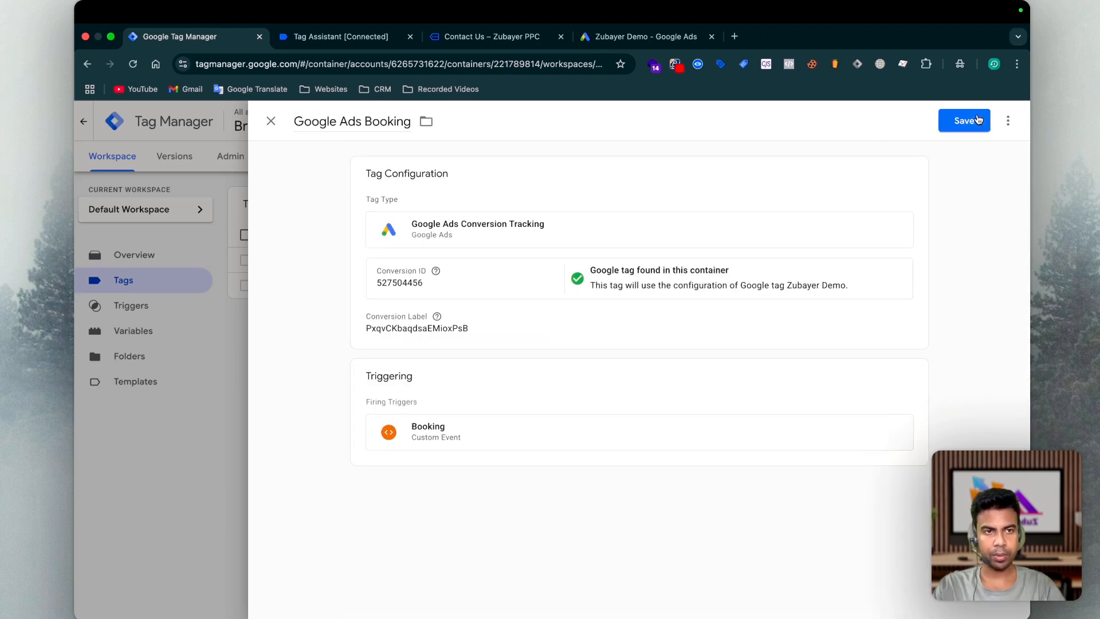
{"action": "left_click", "coordinate": [979, 119]}
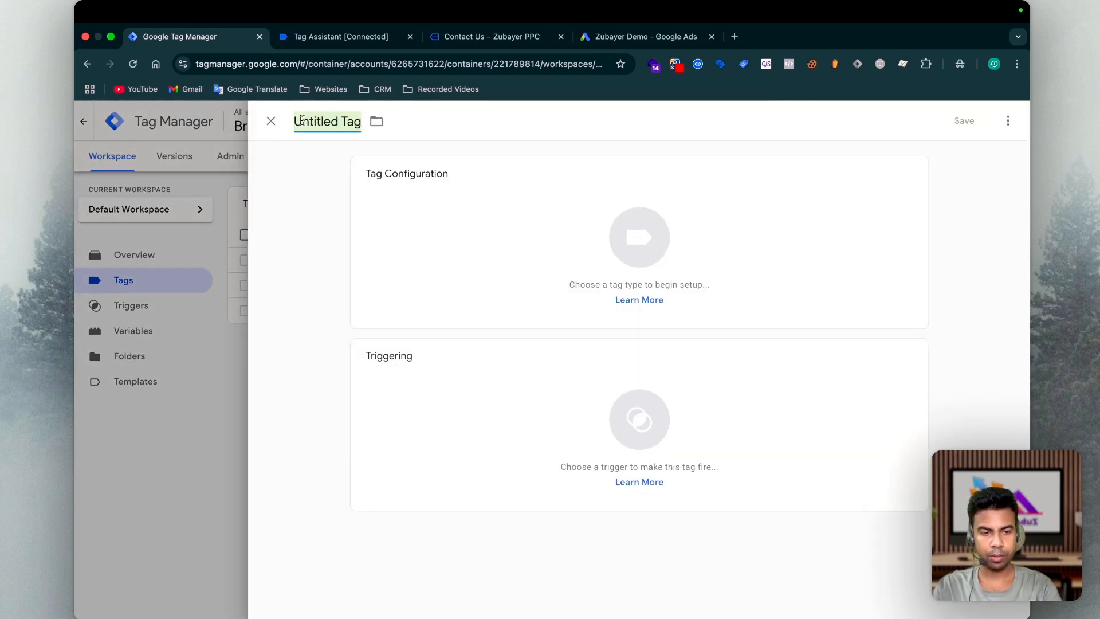
Name the new tag Google Ads User Data and set its type to Google Ads User-provided Data Event.
{"action": "key", "text": "BackSpace"}
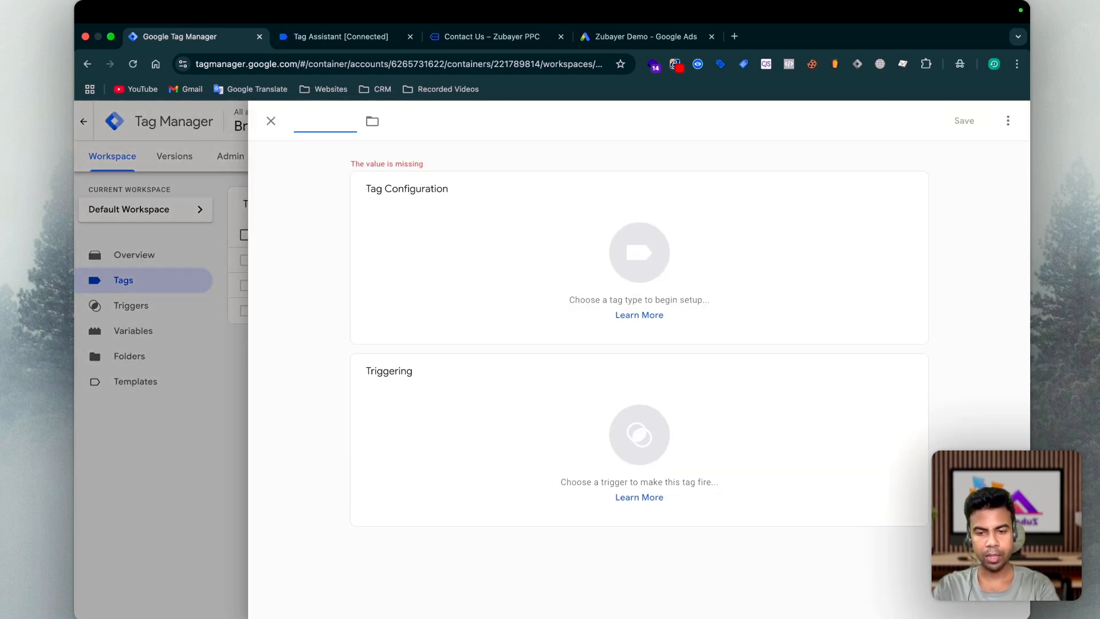
{"action": "type", "text": "User Data"}
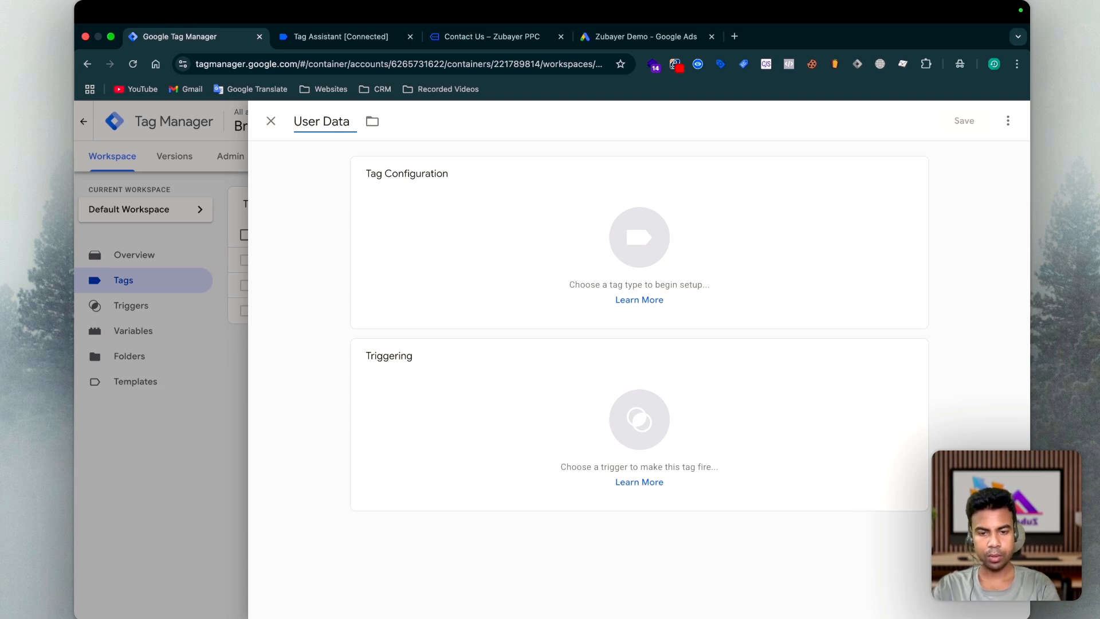
{"action": "type", "text": "Google Ad"}
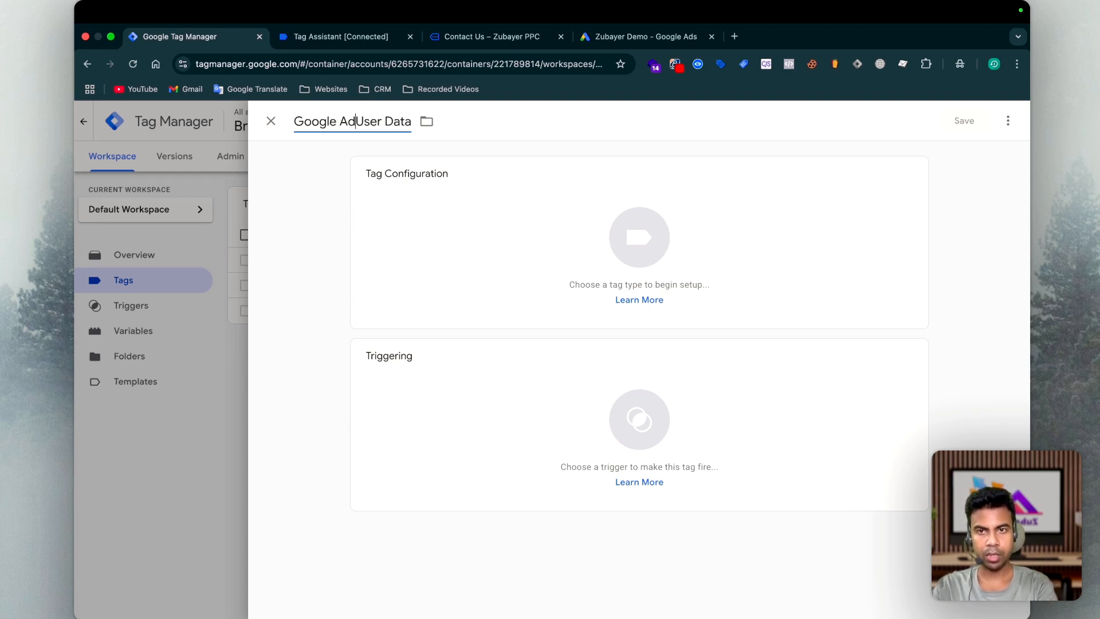
{"action": "type", "text": "s"}
{"action": "left_click", "coordinate": [405, 297]}
{"action": "left_click", "coordinate": [705, 228]}
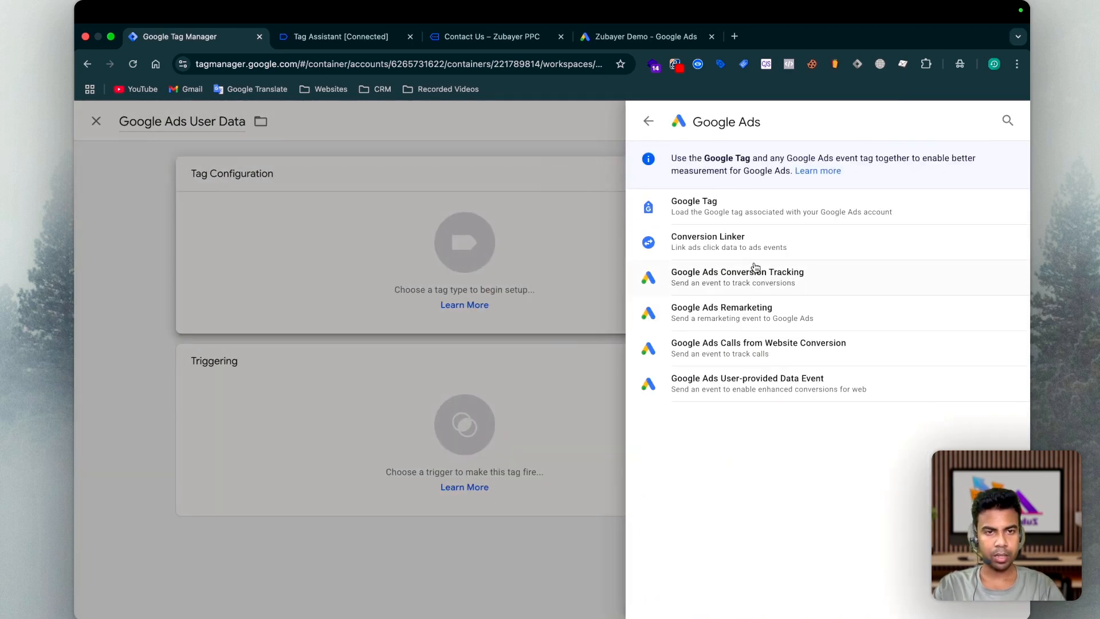
{"action": "left_click", "coordinate": [762, 386]}
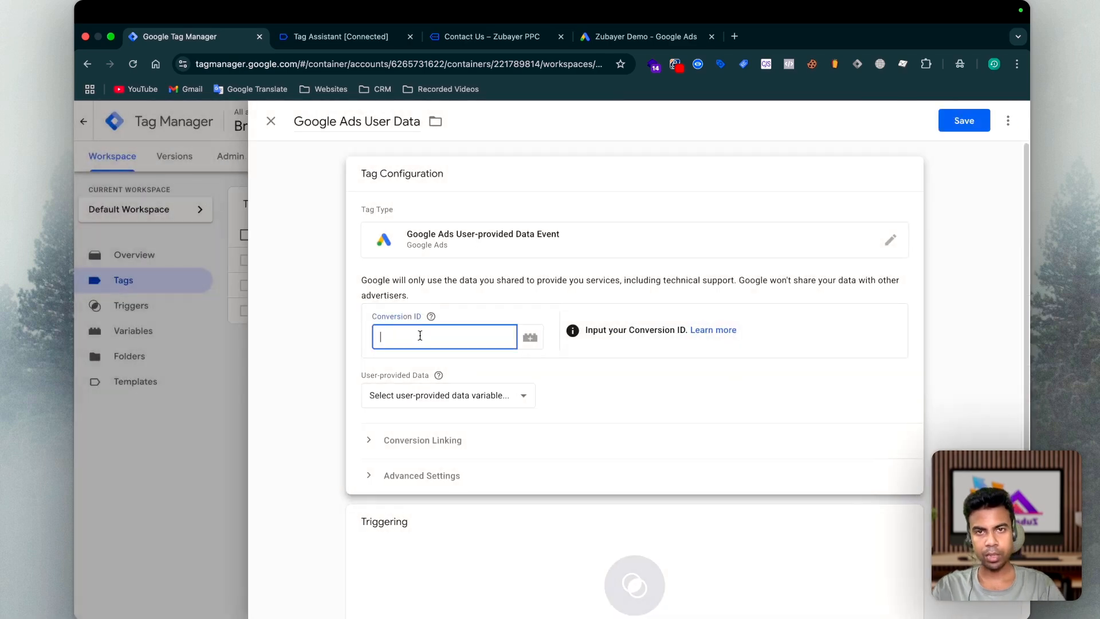
Fill in the tag's conversion ID with the one shown for the Breely Booking conversion in Google Ads.
{"action": "left_click", "coordinate": [630, 37]}
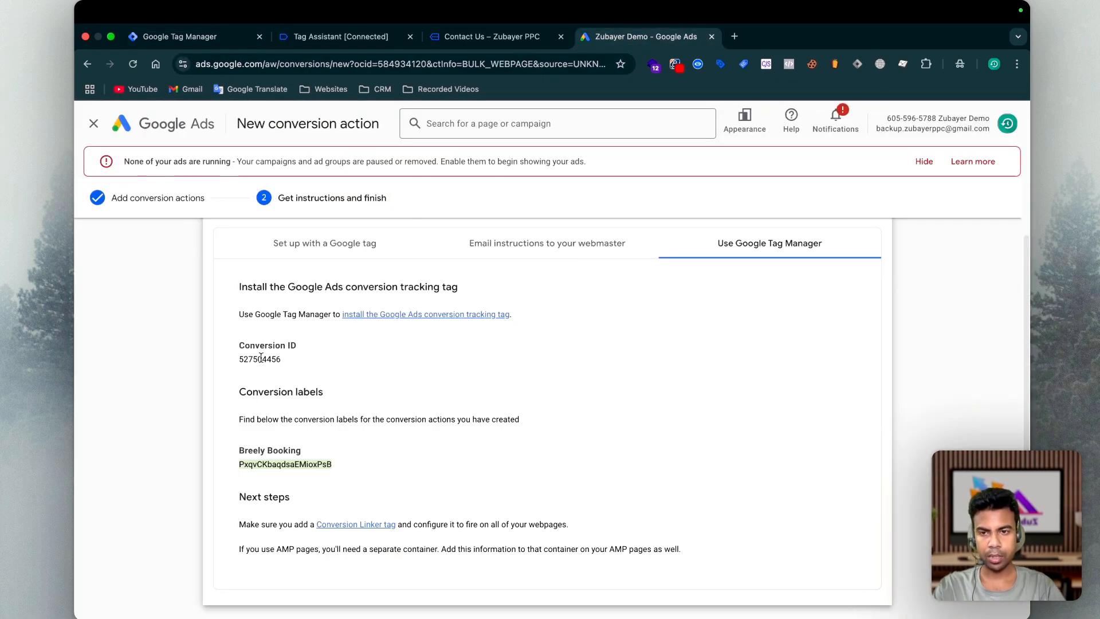
{"action": "key", "text": "super+1"}
{"action": "type", "text": "527504456"}
Start a new user-provided data variable for the tag and name it User Dat.
{"action": "left_click", "coordinate": [399, 322]}
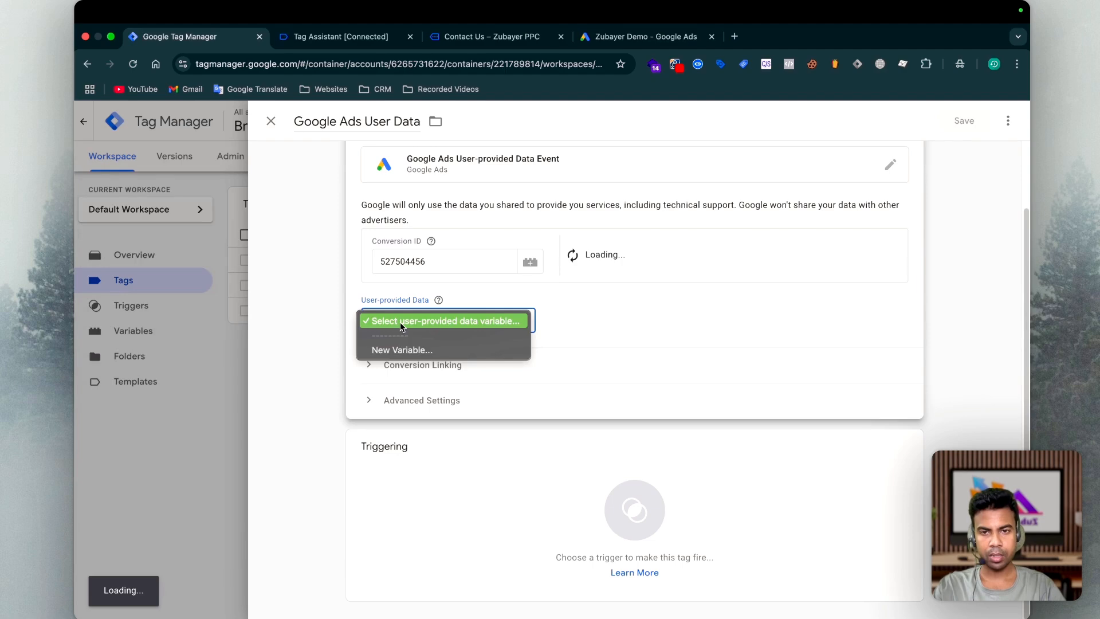
{"action": "left_click", "coordinate": [400, 349]}
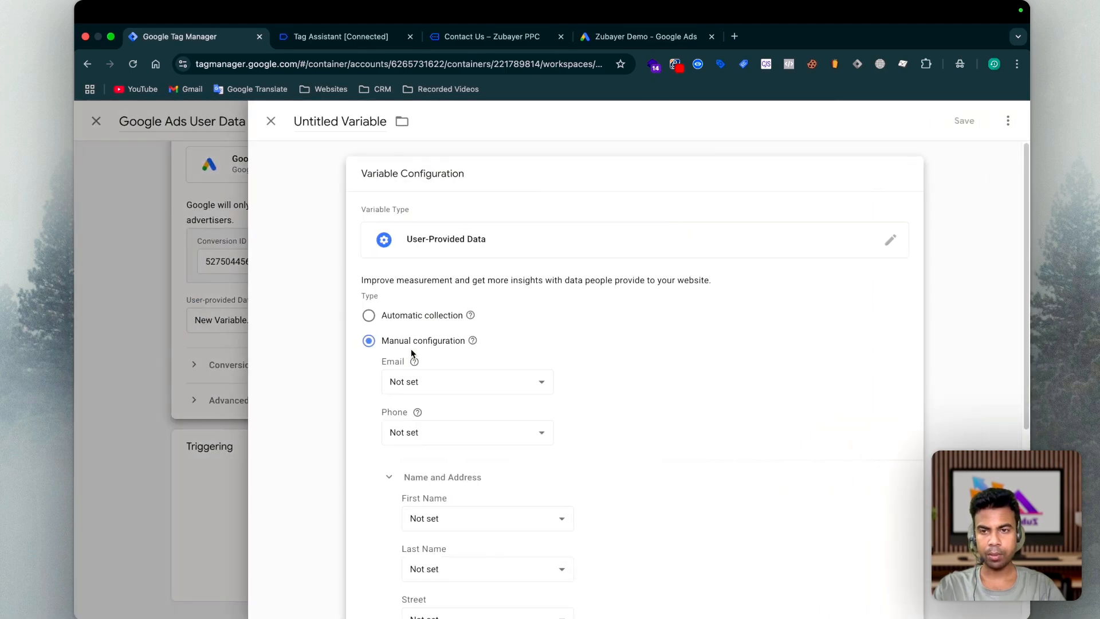
{"action": "left_click", "coordinate": [339, 121]}
{"action": "key", "text": "BackSpace"}
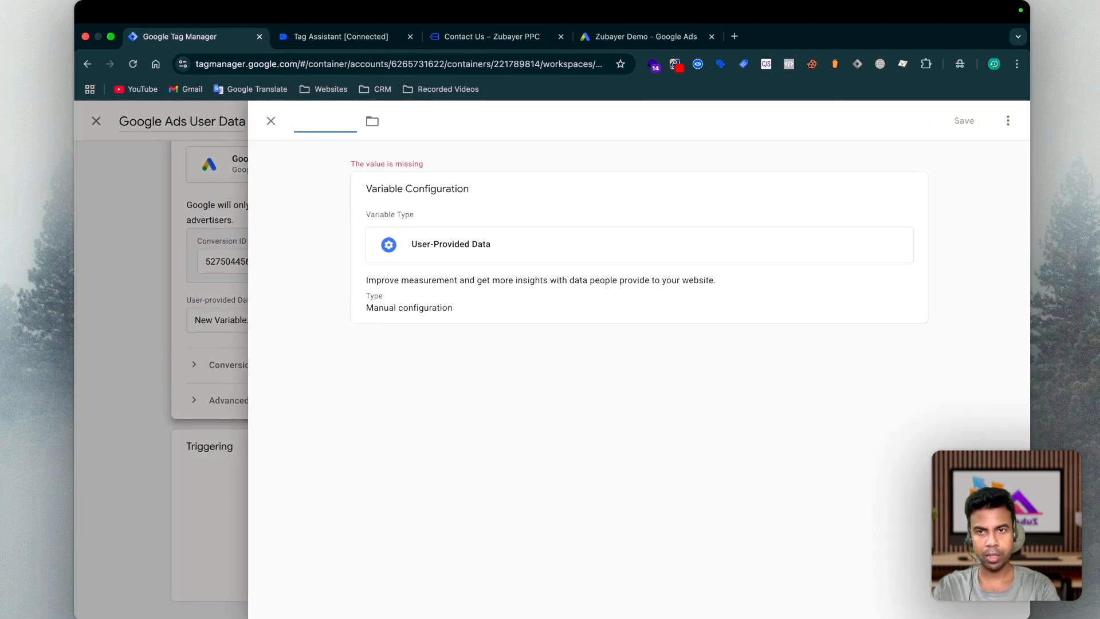
{"action": "type", "text": "User Dat"}
{"action": "left_click", "coordinate": [413, 279]}
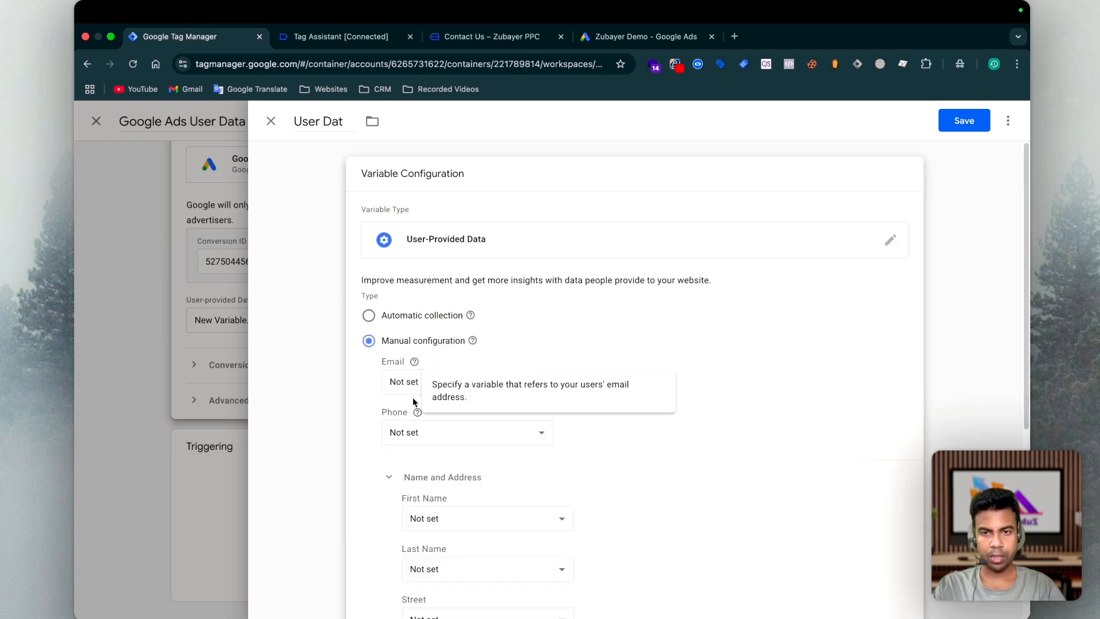
Start a new variable for the Email field and copy the breely.events.0.client_email key from the breely_form_submitted event in the datalayer checker.
{"action": "left_click", "coordinate": [400, 384]}
{"action": "left_click", "coordinate": [417, 498]}
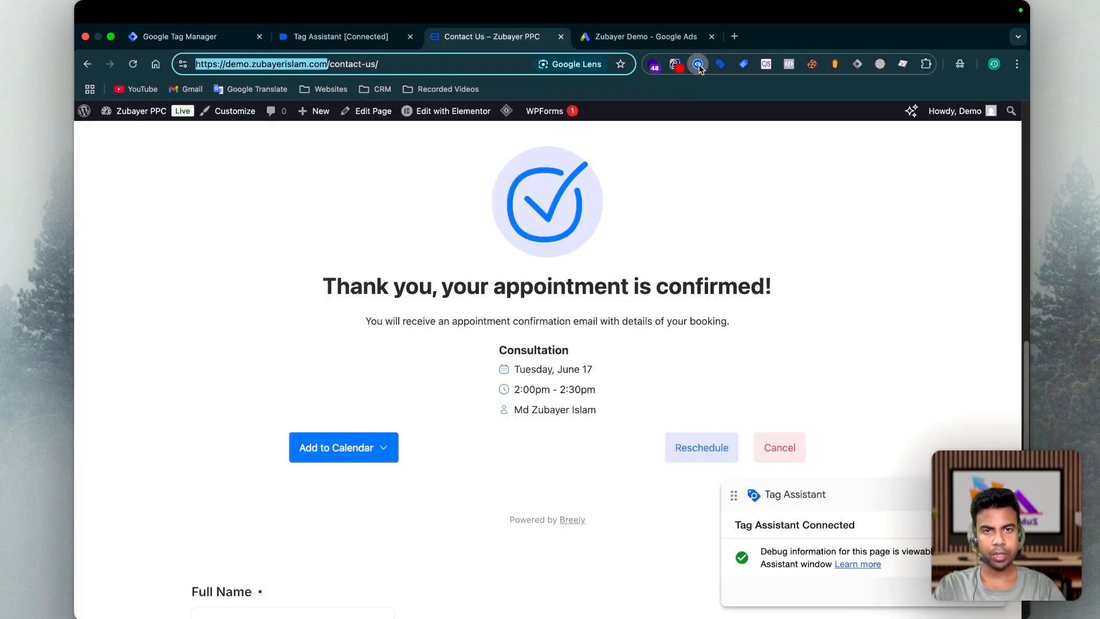
{"action": "left_click", "coordinate": [698, 65]}
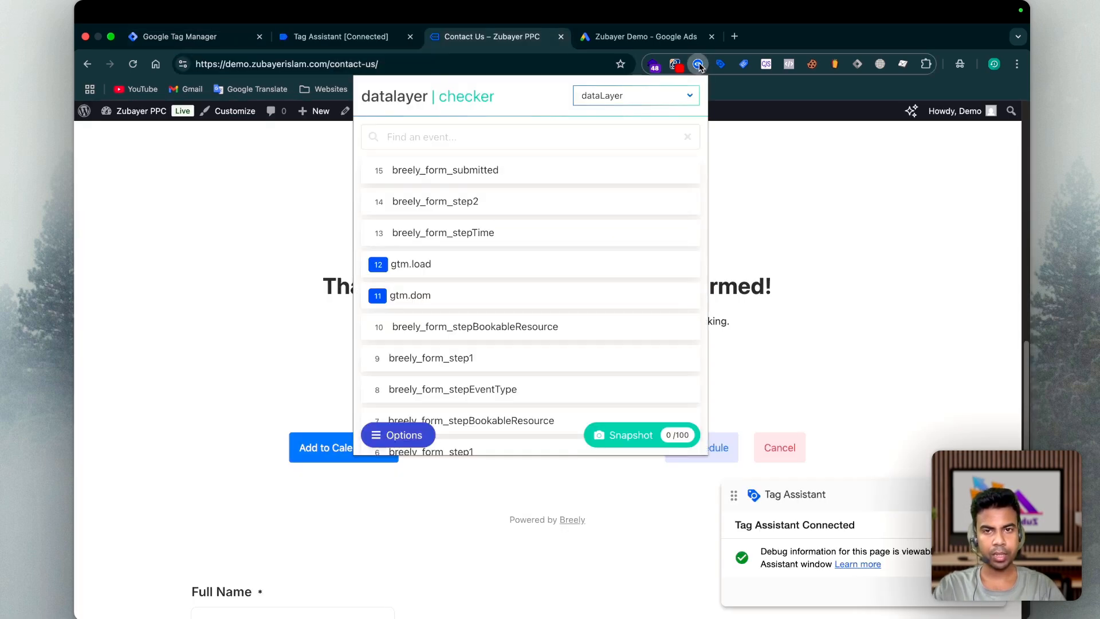
{"action": "left_click", "coordinate": [431, 169]}
{"action": "scroll", "coordinate": [376, 353], "scroll_direction": "down", "scroll_amount": 5}
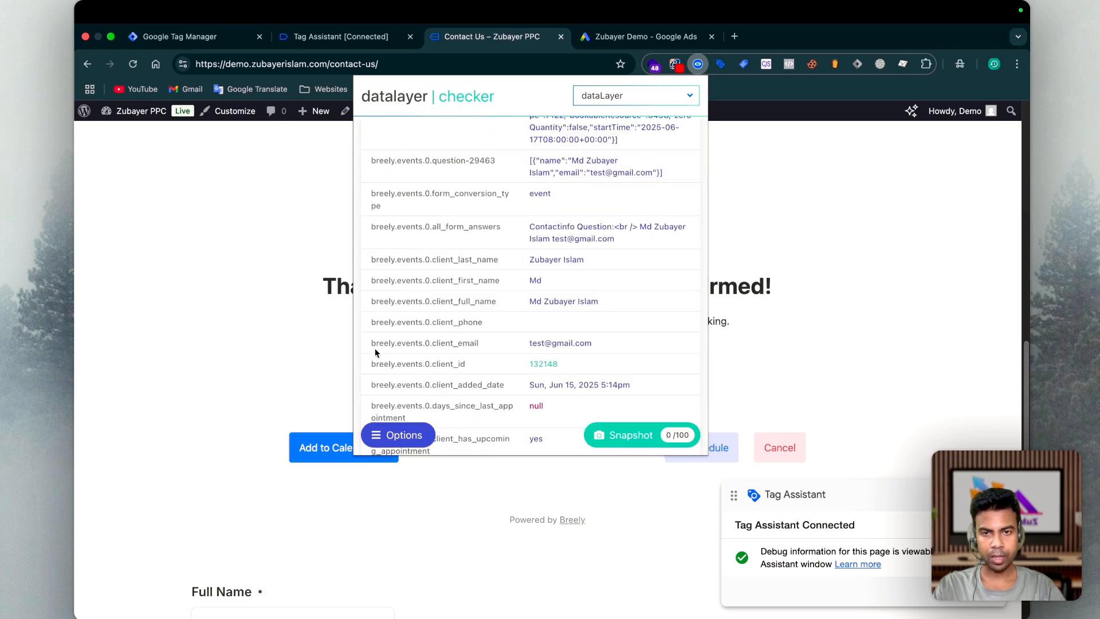
{"action": "left_click_drag", "start_coordinate": [372, 345], "coordinate": [480, 344]}
{"action": "key", "text": "super+c"}
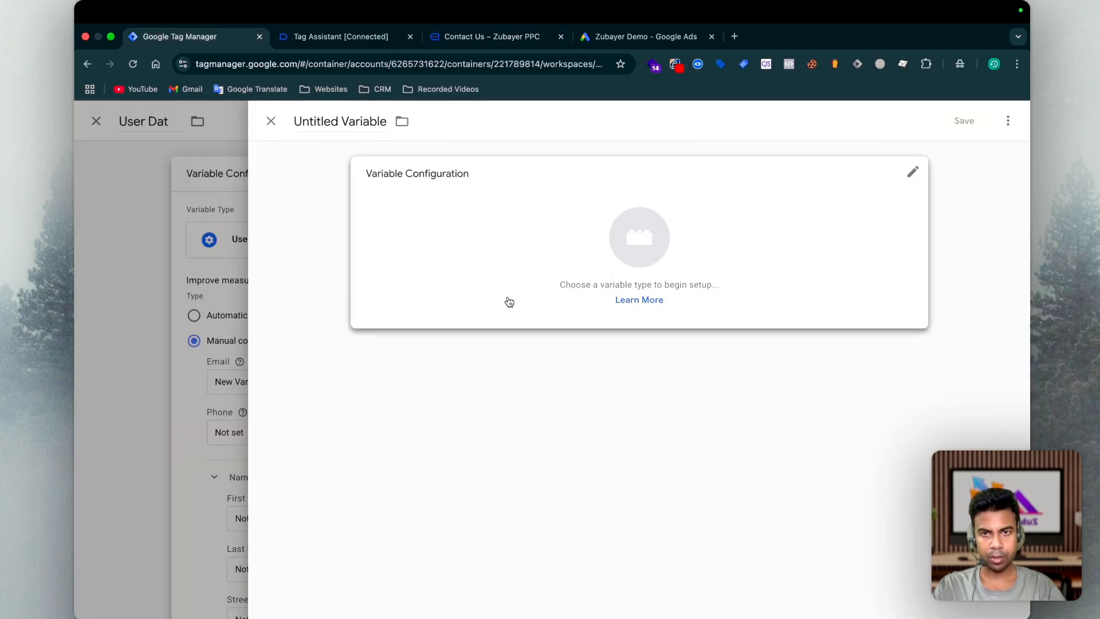
Make the new variable a Data Layer Variable with the data layer name breely.events.0.client_email.
{"action": "left_click", "coordinate": [506, 299]}
{"action": "left_click", "coordinate": [1008, 120]}
{"action": "type", "text": "dat"}
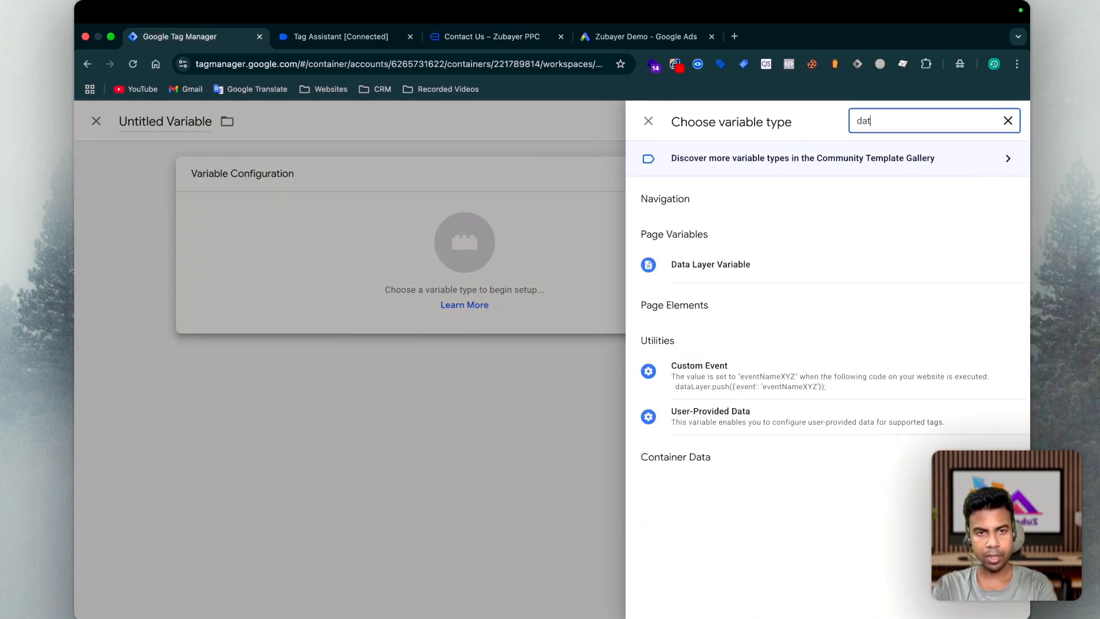
{"action": "left_click", "coordinate": [758, 259]}
{"action": "left_click", "coordinate": [441, 301]}
{"action": "key", "text": "super+v"}
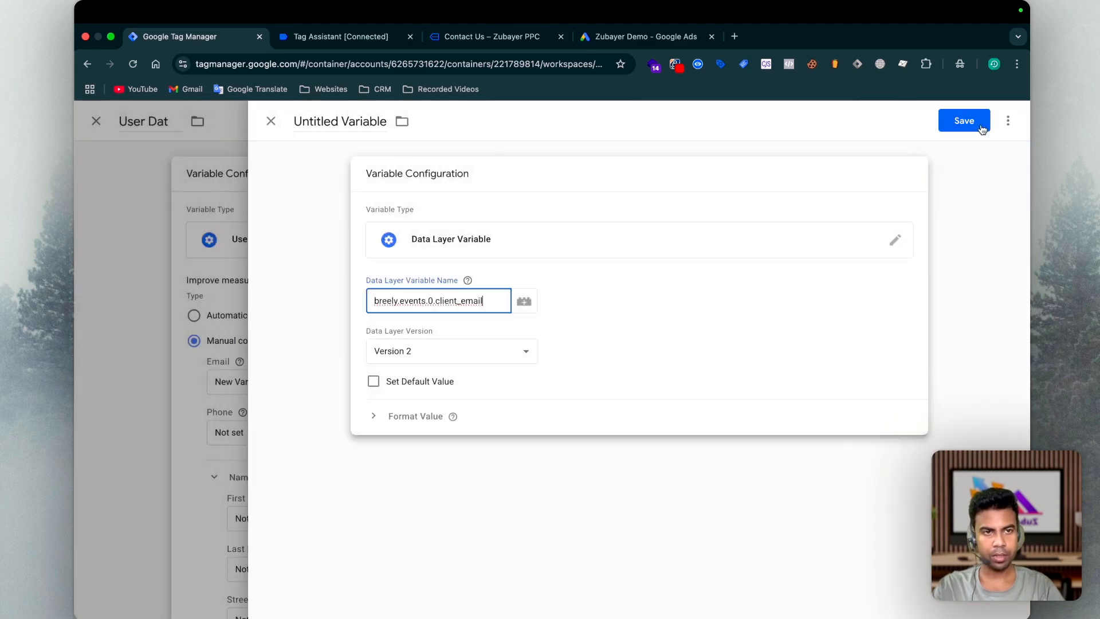
Name the data layer variable Email and save it.
{"action": "left_click", "coordinate": [981, 127]}
{"action": "type", "text": "Email"}
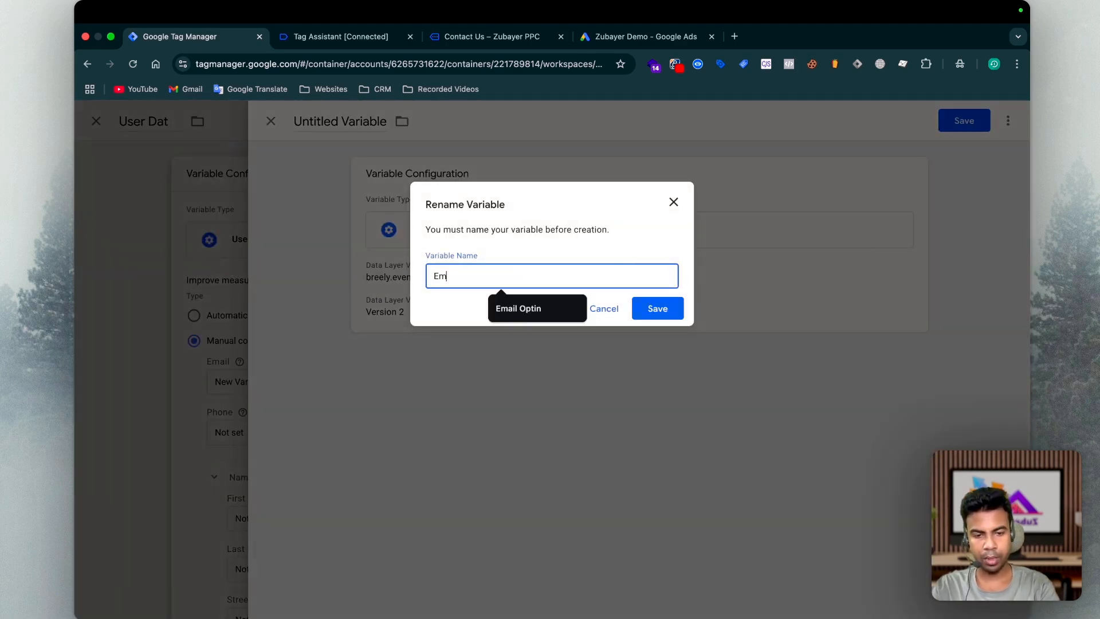
{"action": "left_click", "coordinate": [658, 308]}
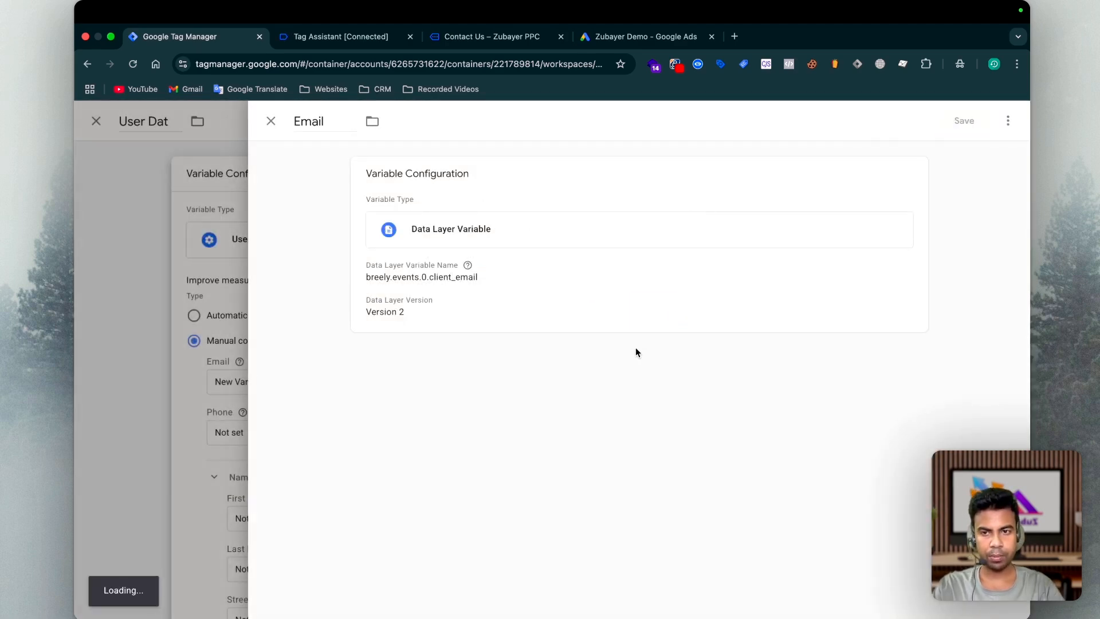
Check the breely_form_submitted event data in Tag Assistant for other client details worth sending.
{"action": "left_click", "coordinate": [340, 36]}
{"action": "scroll", "coordinate": [464, 472], "scroll_direction": "down", "scroll_amount": 10}
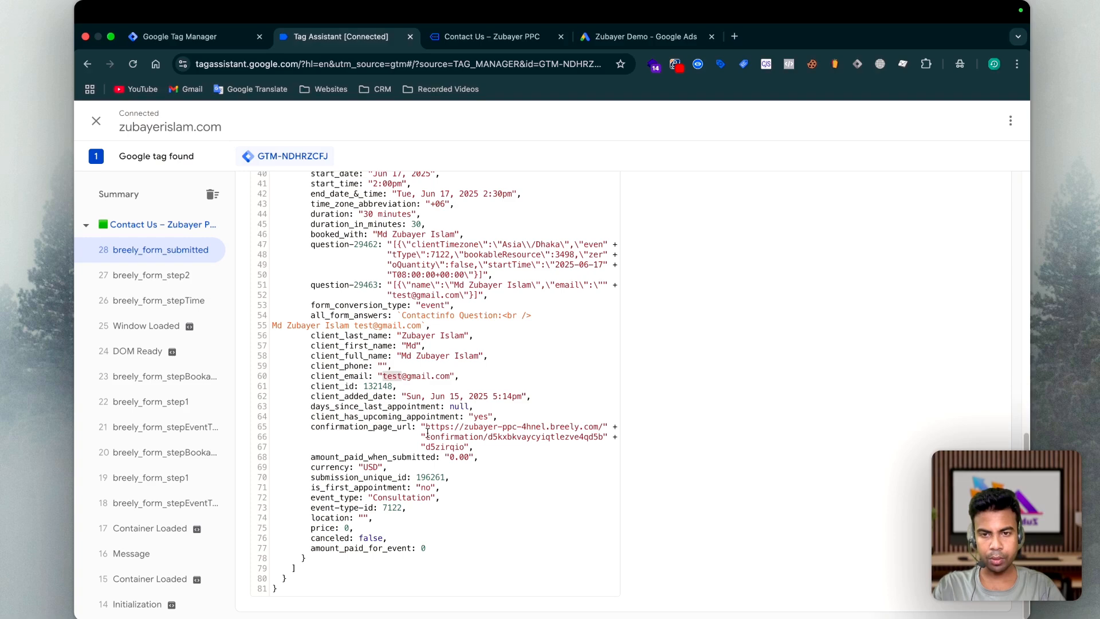
{"action": "left_click", "coordinate": [172, 36]}
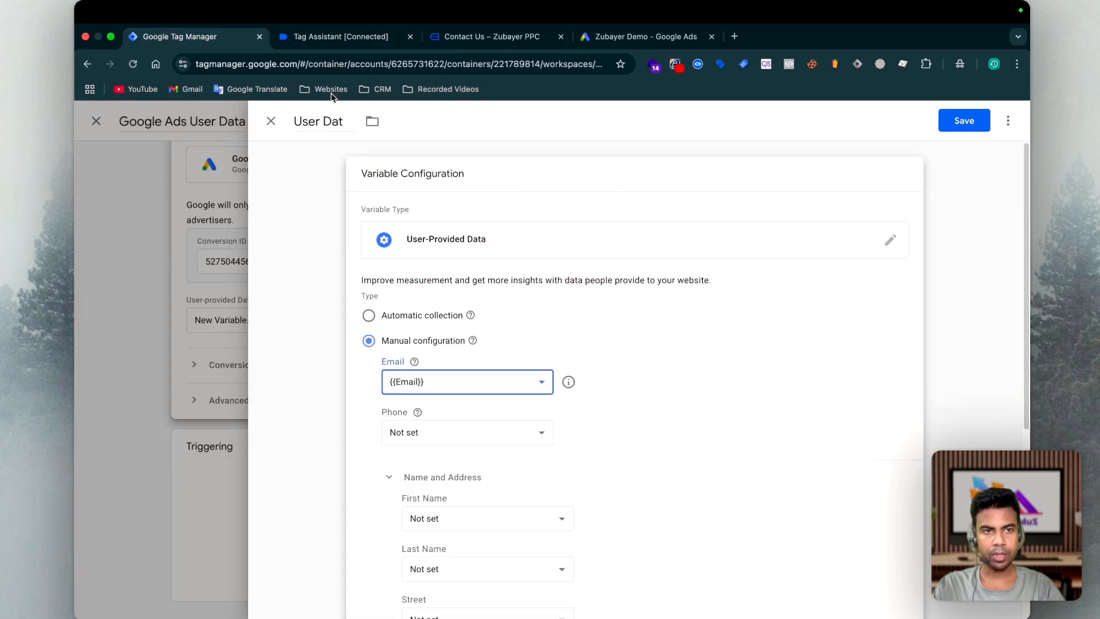
Save the user-provided data variable and add Booking as the firing trigger of the Google Ads User Data tag.
{"action": "left_click", "coordinate": [969, 128]}
{"action": "left_click", "coordinate": [498, 491]}
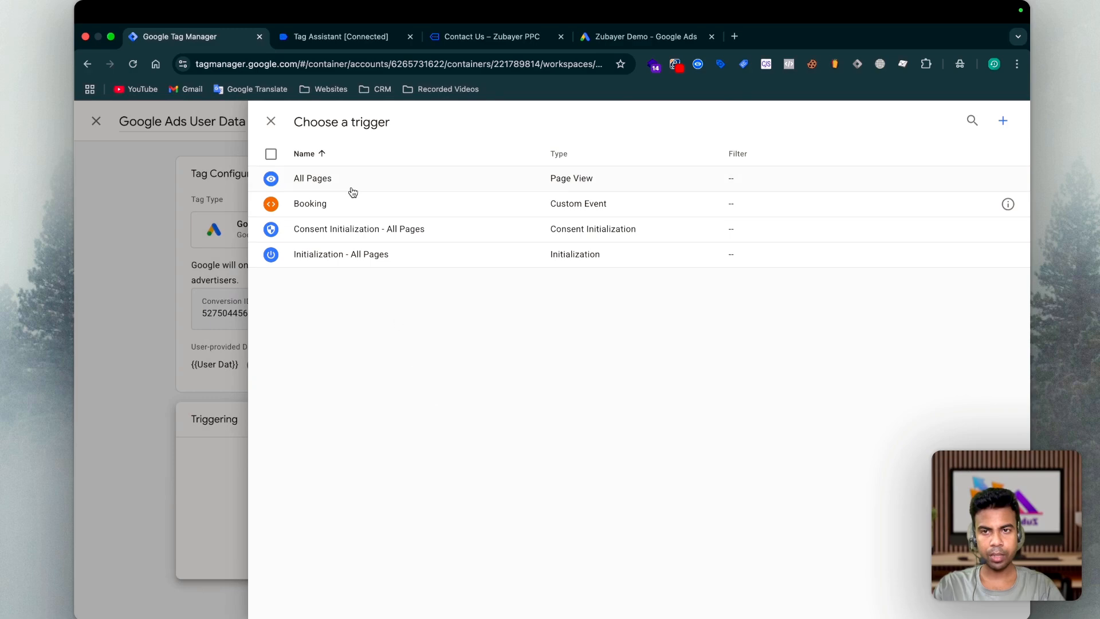
{"action": "left_click", "coordinate": [328, 206]}
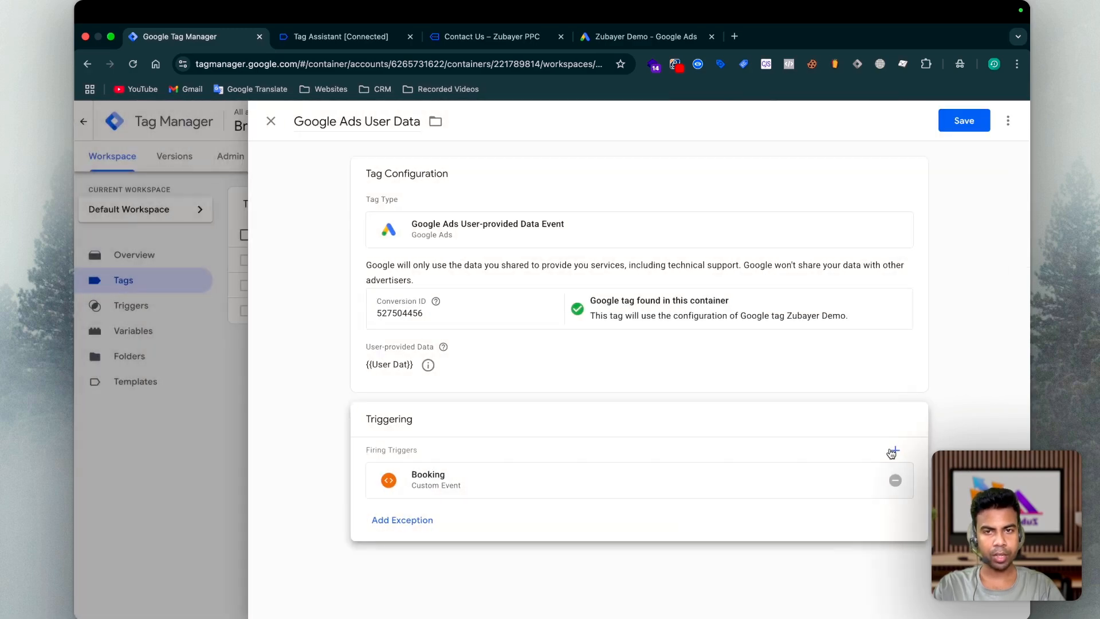
{"action": "left_click", "coordinate": [892, 452]}
{"action": "left_click", "coordinate": [359, 179]}
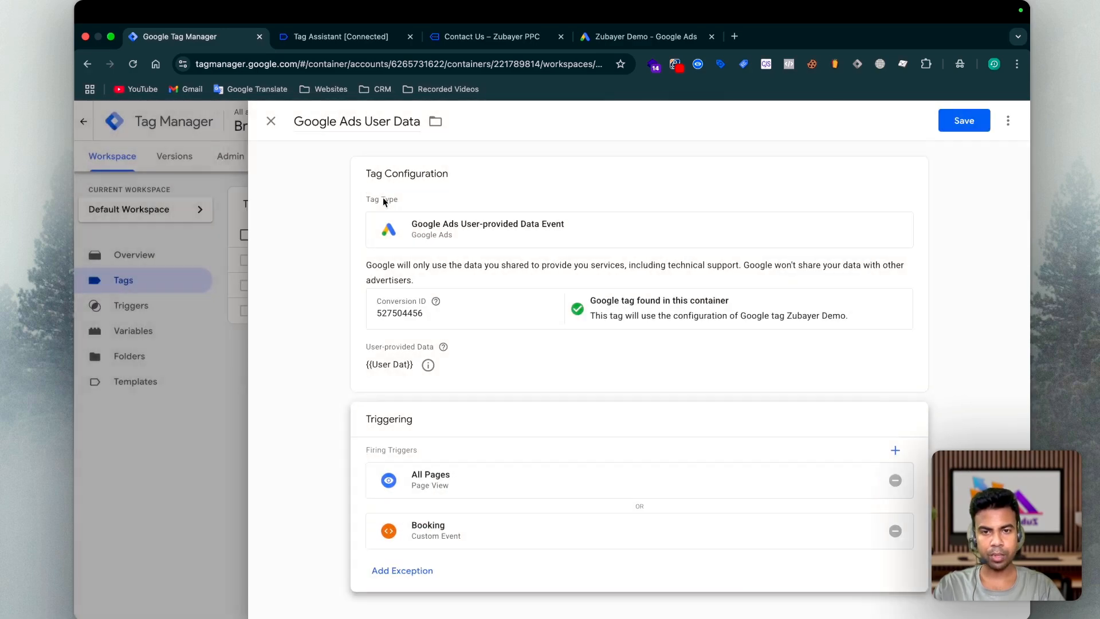
{"action": "left_click", "coordinate": [895, 480]}
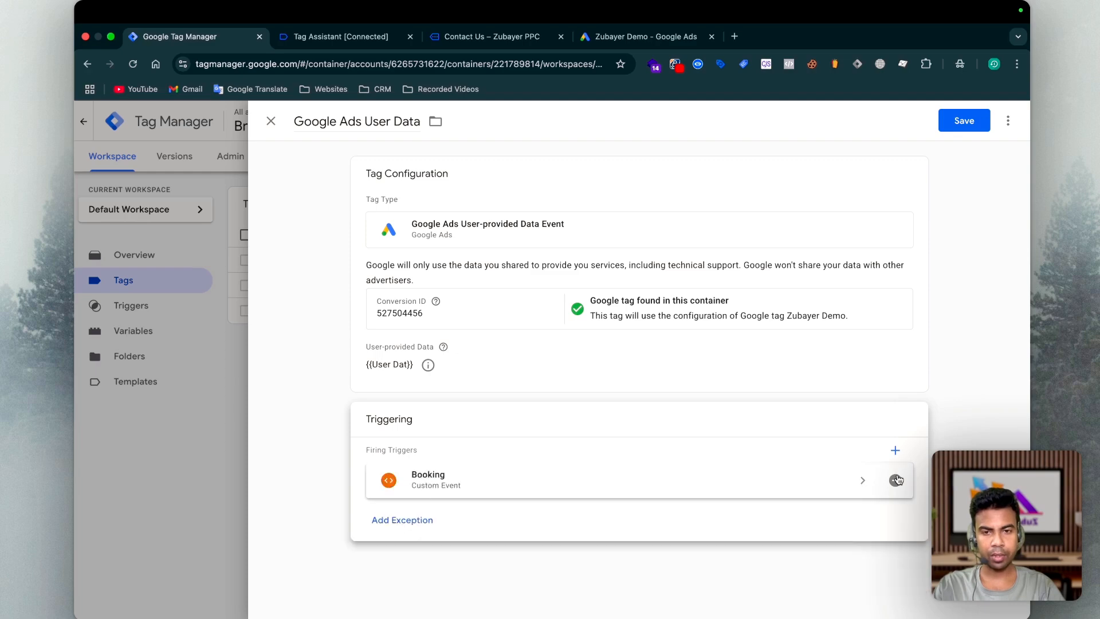
Save the Google Ads User Data tag and finish the new conversion action's setup in Google Ads.
{"action": "left_click", "coordinate": [958, 119]}
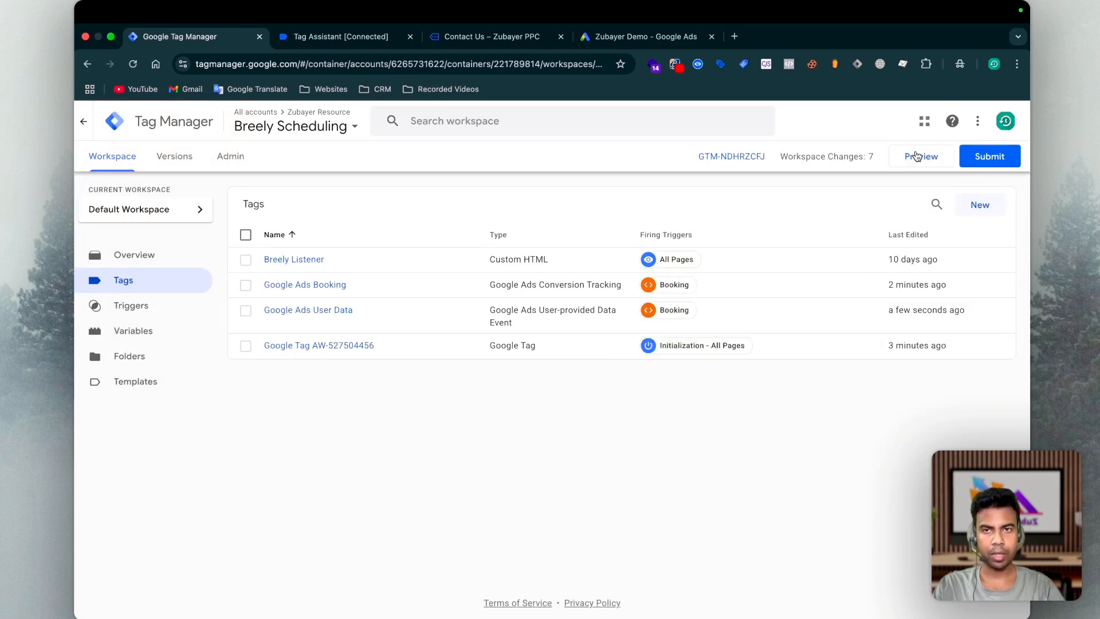
{"action": "left_click", "coordinate": [634, 34]}
{"action": "scroll", "coordinate": [554, 410], "scroll_direction": "down", "scroll_amount": 3}
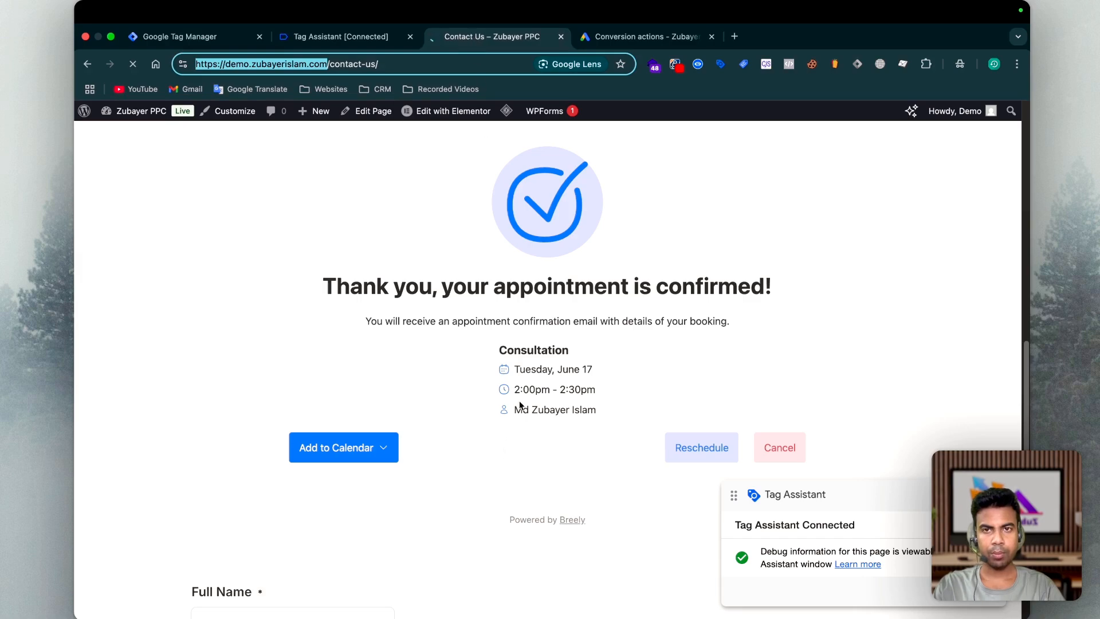
Open the demo site's Contact Us page in debug mode, pick a Breely appointment time and continue to the contact details.
{"action": "scroll", "coordinate": [491, 404], "scroll_direction": "down", "scroll_amount": 20}
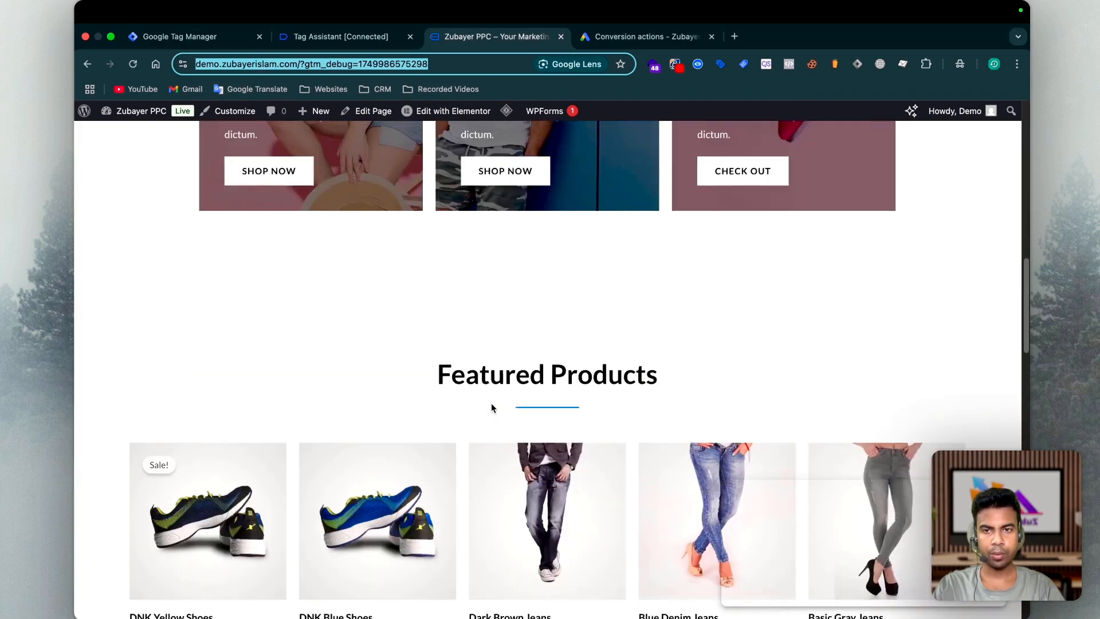
{"action": "scroll", "coordinate": [501, 404], "scroll_direction": "up", "scroll_amount": 20}
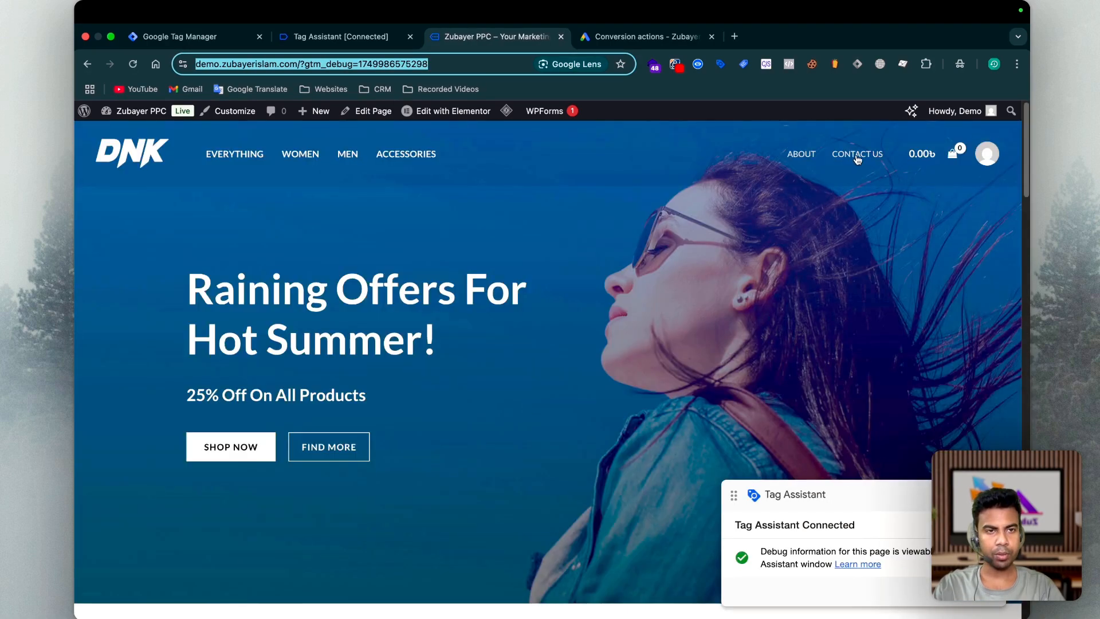
{"action": "left_click", "coordinate": [856, 155]}
{"action": "scroll", "coordinate": [477, 373], "scroll_direction": "down", "scroll_amount": 12}
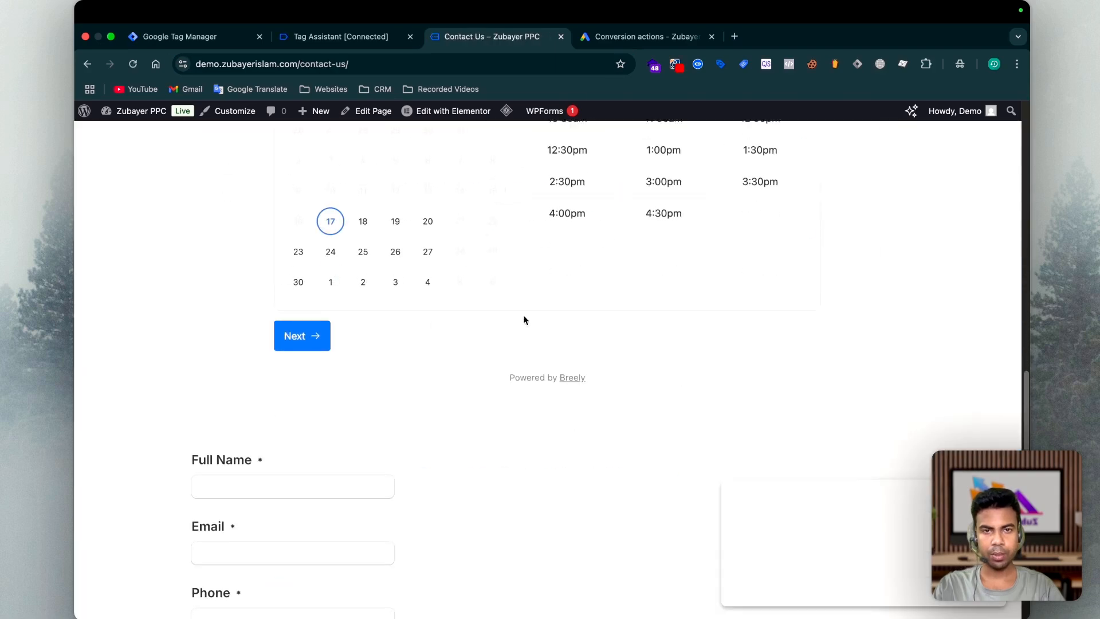
{"action": "scroll", "coordinate": [524, 316], "scroll_direction": "up", "scroll_amount": 4}
{"action": "left_click", "coordinate": [665, 349]}
{"action": "scroll", "coordinate": [666, 349], "scroll_direction": "down", "scroll_amount": 2}
{"action": "left_click", "coordinate": [317, 273]}
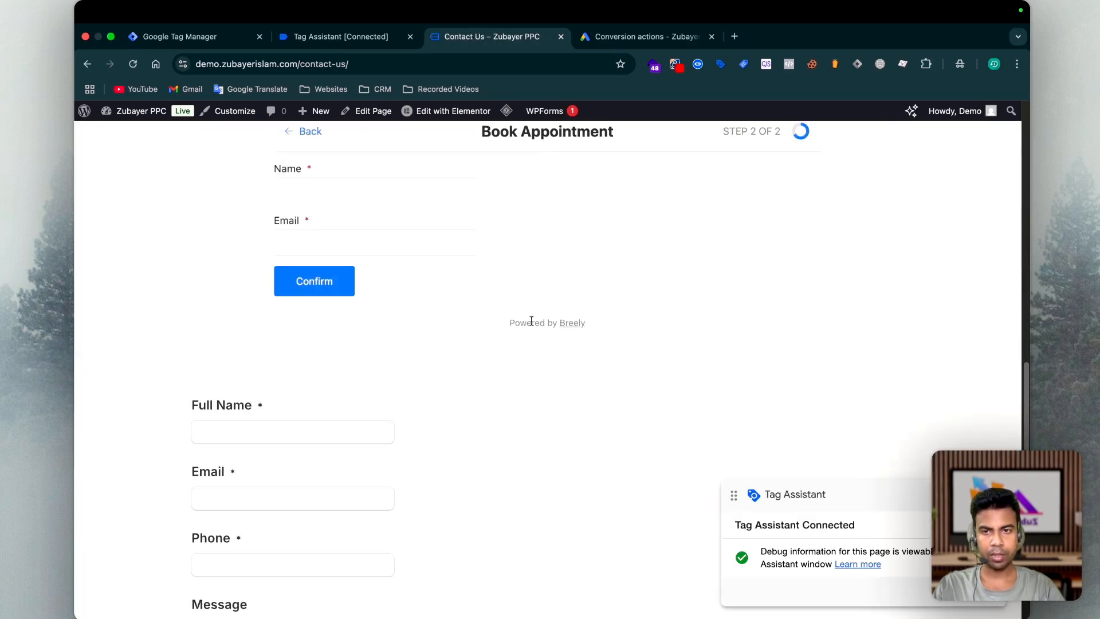
Enter the client's name and a test e-mail in the Breely form and confirm the appointment.
{"action": "left_click", "coordinate": [313, 195]}
{"action": "left_click", "coordinate": [300, 253]}
{"action": "type", "text": "test@gma"}
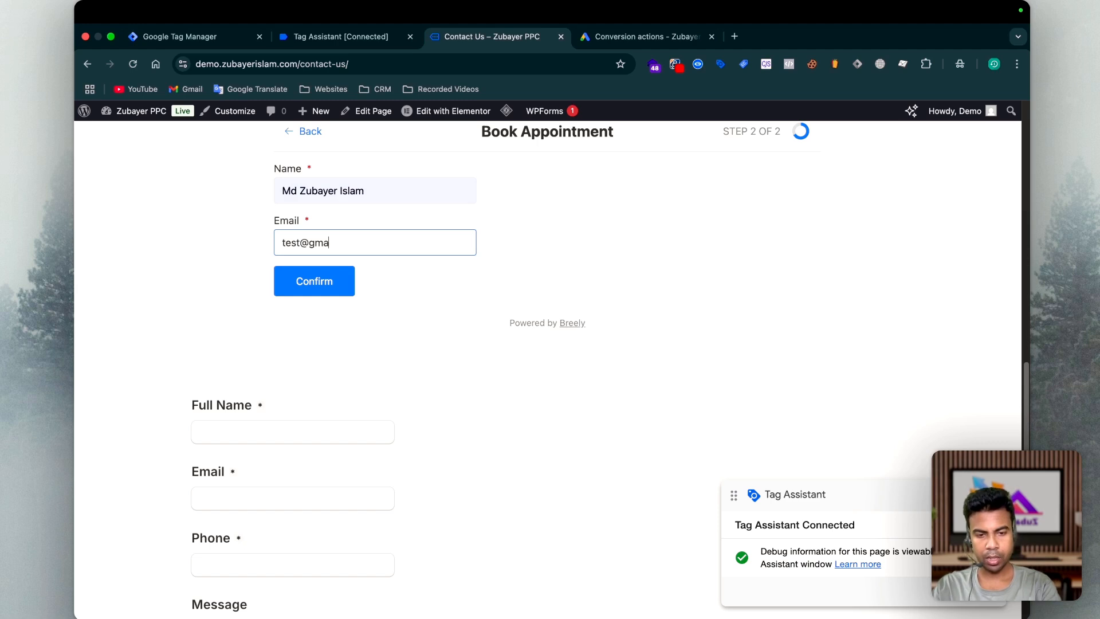
{"action": "type", "text": "il.com"}
{"action": "key", "text": "Return"}
Check in Tag Assistant which tags fired on the latest breely_form_submitted event.
{"action": "left_click", "coordinate": [340, 38]}
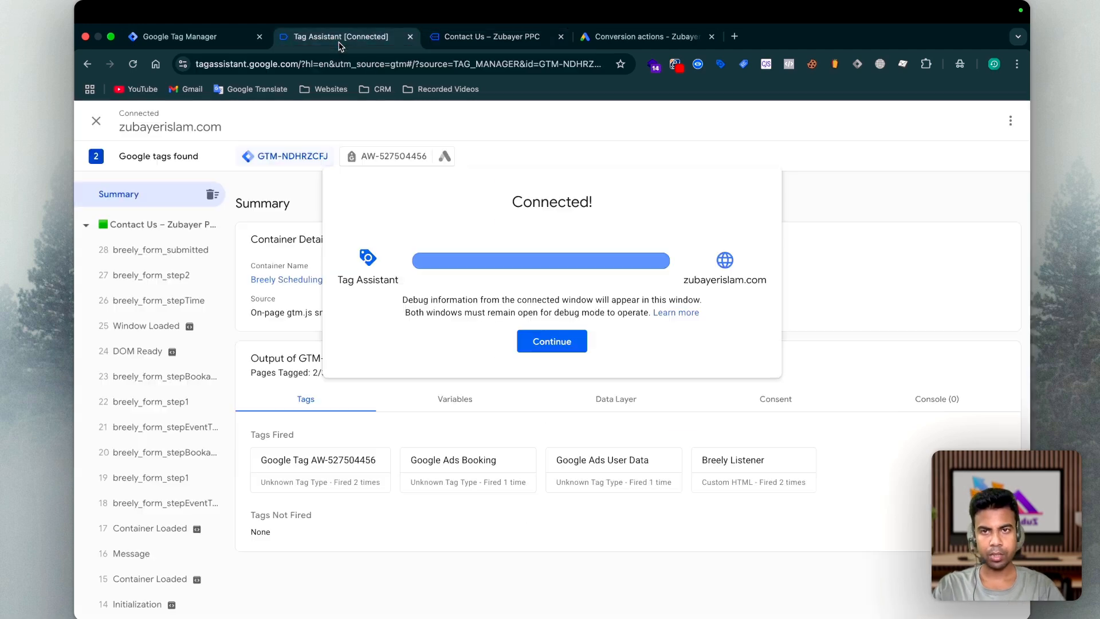
{"action": "left_click", "coordinate": [154, 249]}
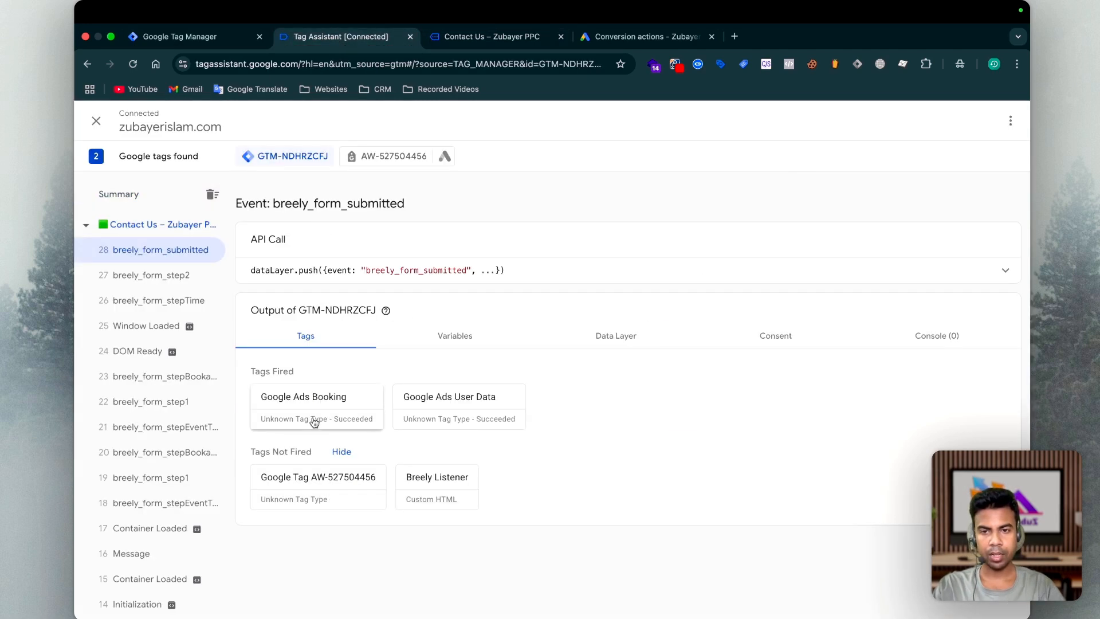
Reload the conversions summary in Google Ads and check the status of the Breely Booking conversion action under Book appointment.
{"action": "key", "text": "super+4"}
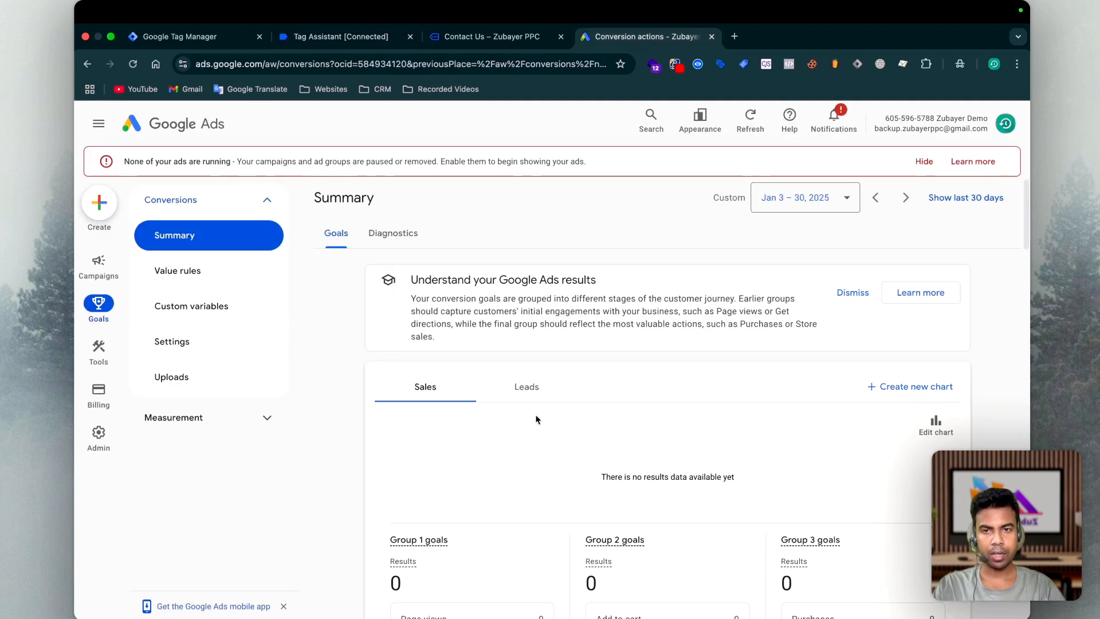
{"action": "scroll", "coordinate": [540, 422], "scroll_direction": "down", "scroll_amount": 10}
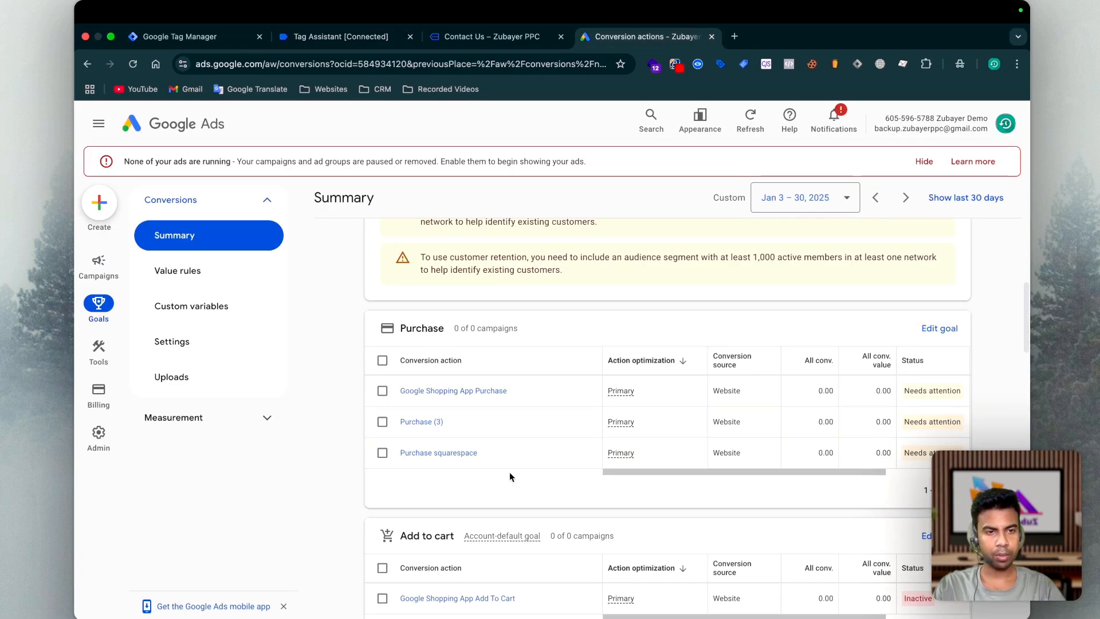
{"action": "scroll", "coordinate": [510, 477], "scroll_direction": "down", "scroll_amount": 5}
{"action": "left_click", "coordinate": [133, 64]}
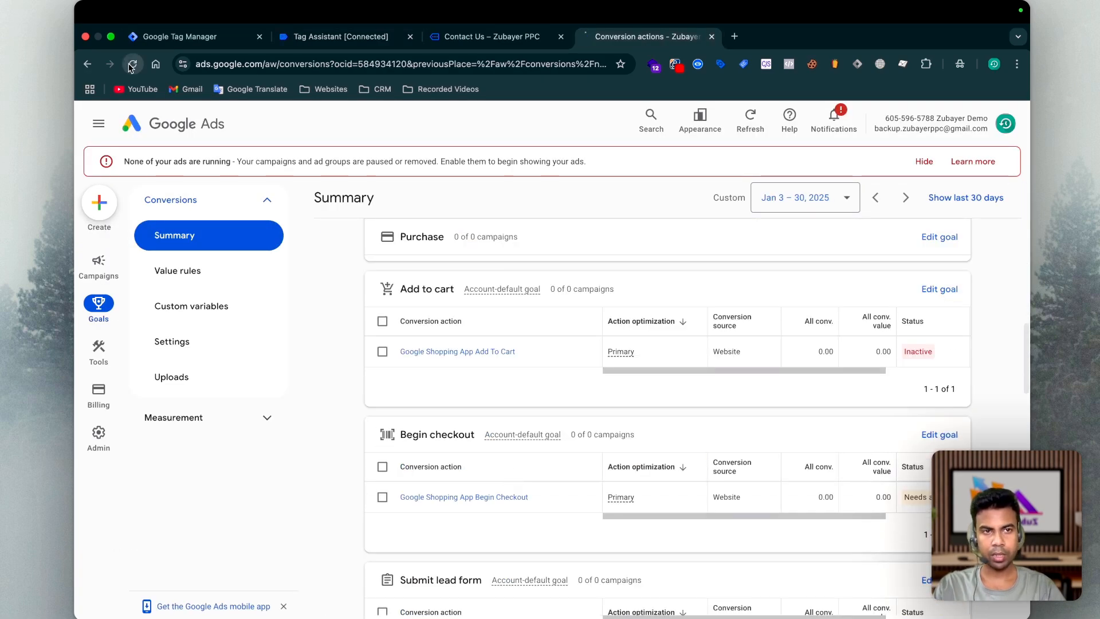
{"action": "scroll", "coordinate": [576, 452], "scroll_direction": "down", "scroll_amount": 5}
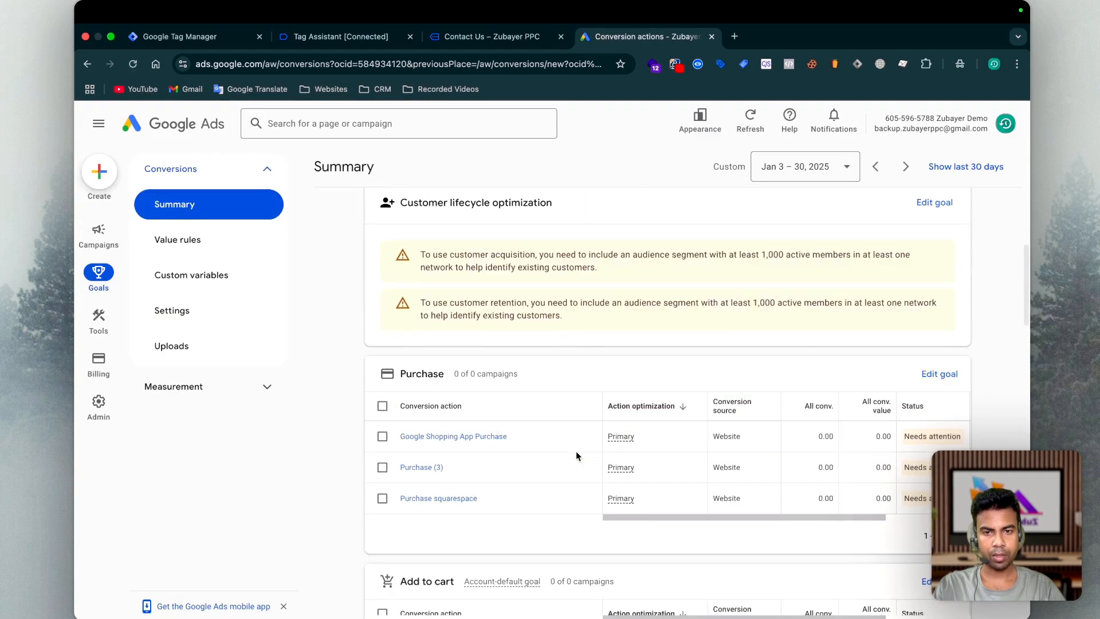
{"action": "scroll", "coordinate": [576, 455], "scroll_direction": "down", "scroll_amount": 15}
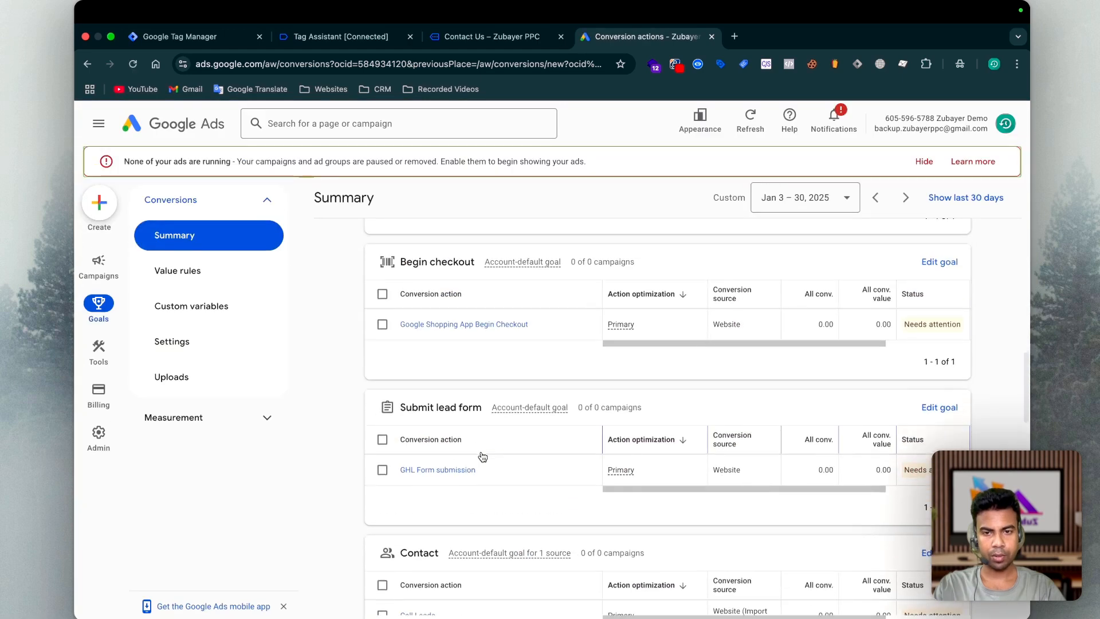
{"action": "mouse_move", "coordinate": [928, 471]}
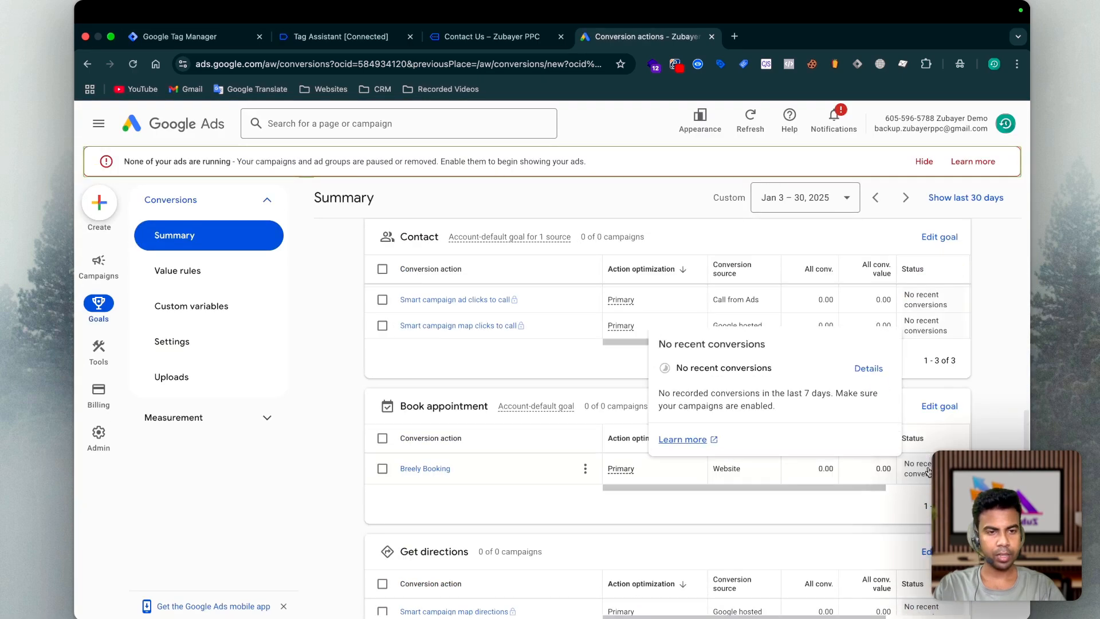
Back in Tag Assistant, view the Google Ads User Data tag's details for the breely_form_submitted event, then close them.
{"action": "left_click", "coordinate": [322, 36]}
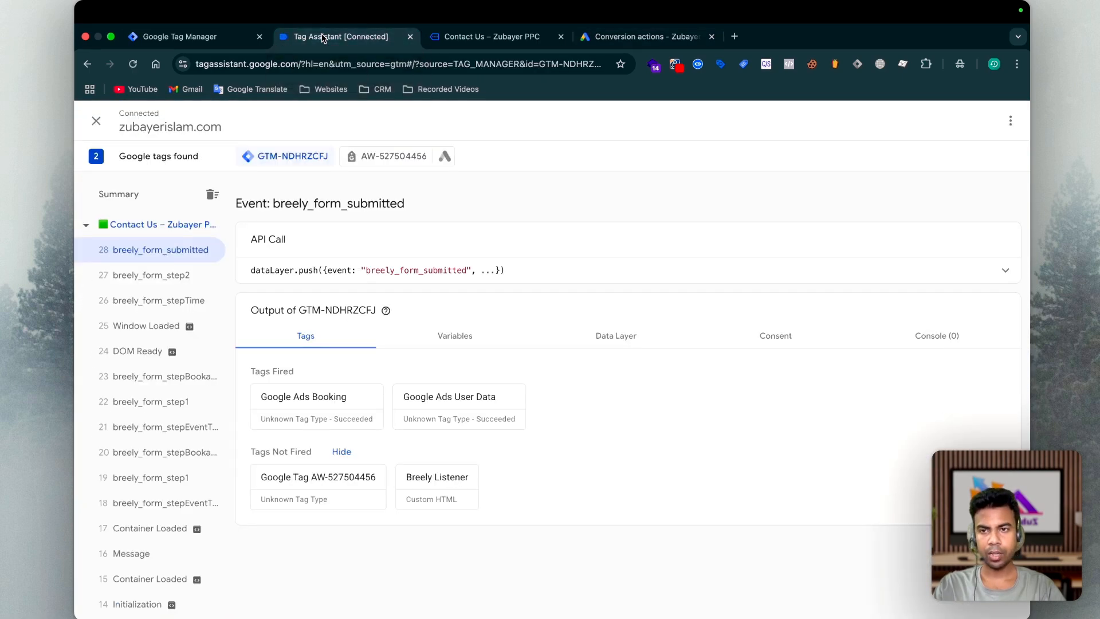
{"action": "left_click", "coordinate": [449, 405]}
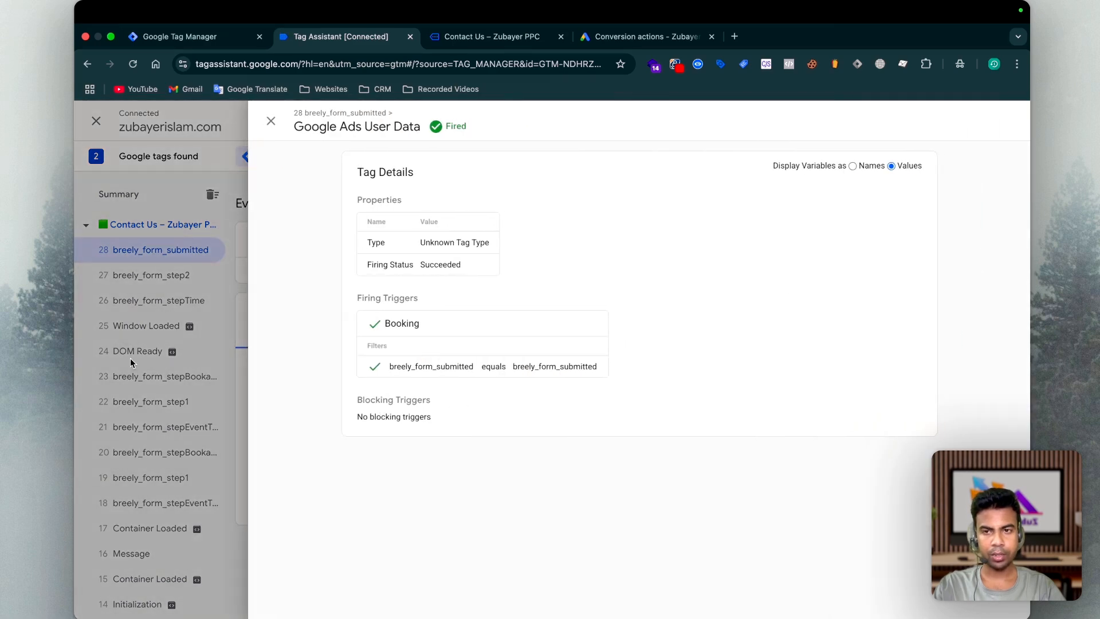
{"action": "left_click", "coordinate": [131, 362]}
Examine the variable values, including Email and Event, and the full data layer contents of the breely_form_submitted event.
{"action": "left_click", "coordinate": [455, 337]}
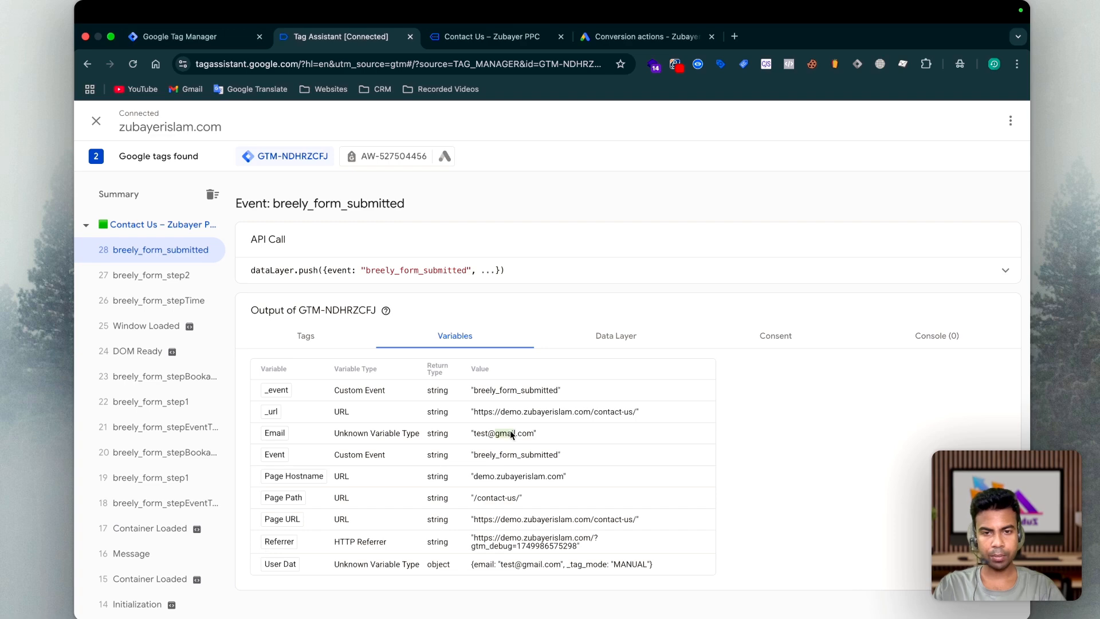
{"action": "triple_click", "coordinate": [498, 458]}
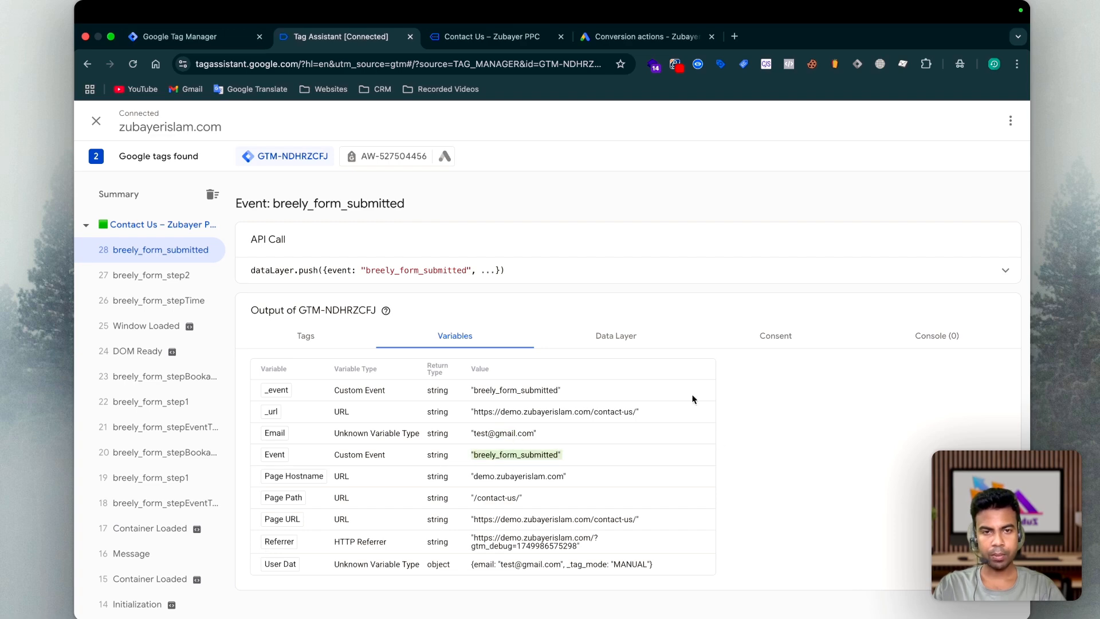
{"action": "left_click", "coordinate": [616, 336]}
{"action": "scroll", "coordinate": [428, 519], "scroll_direction": "down", "scroll_amount": 10}
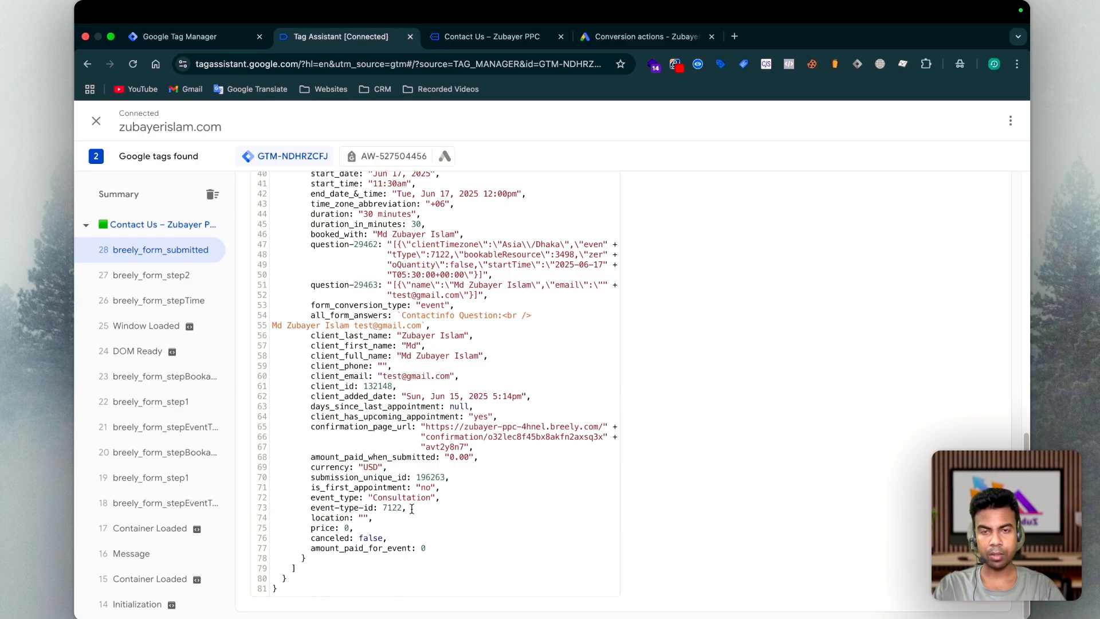